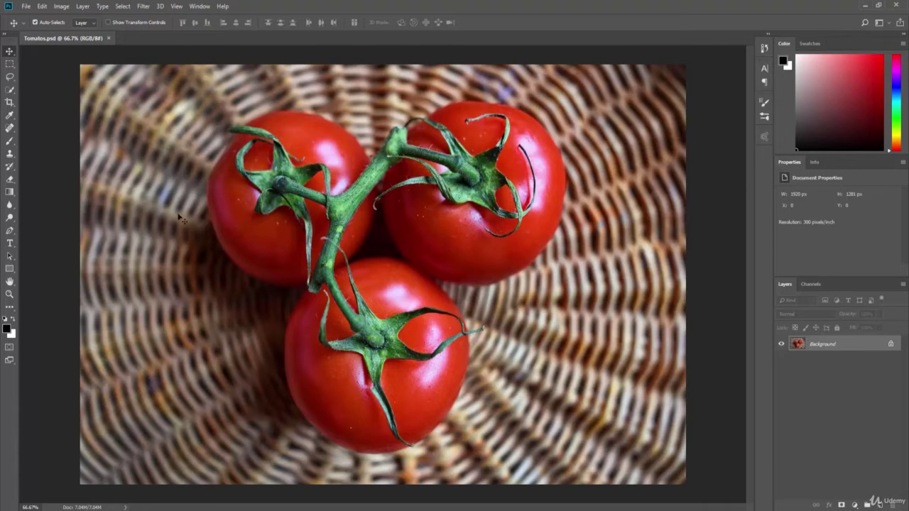
Step: Select the red skin of the lowest tomato with the Quick Selection tool, using a brush size of 40
left_click(9, 90)
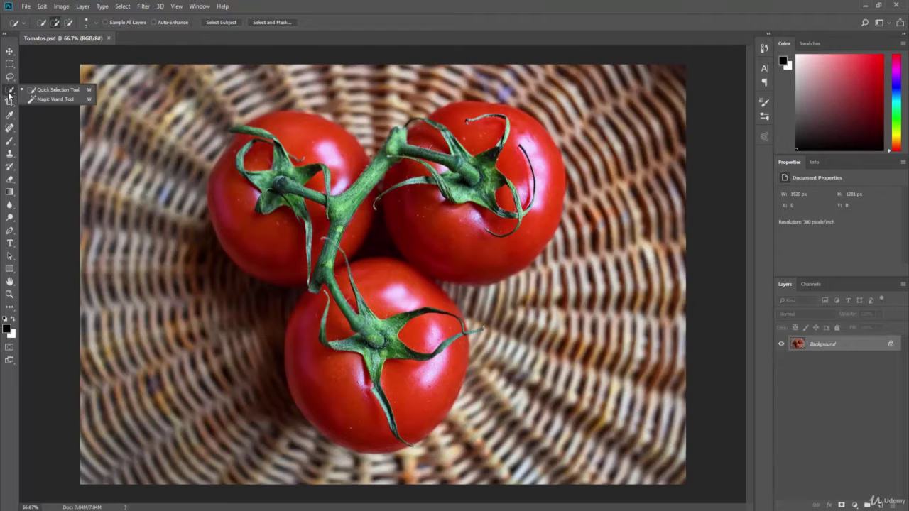
left_click(25, 90)
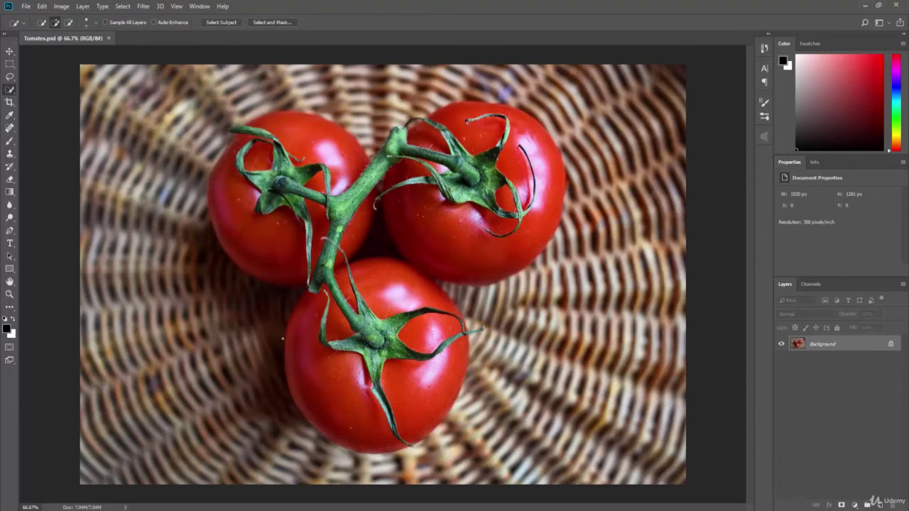
key("bracketright")
key("bracketright")
key("bracketright")
mouse_move(331, 387)
left_mouse_down()
mouse_move(424, 391)
mouse_move(430, 333)
mouse_move(378, 281)
mouse_move(431, 294)
mouse_move(415, 280)
left_mouse_up()
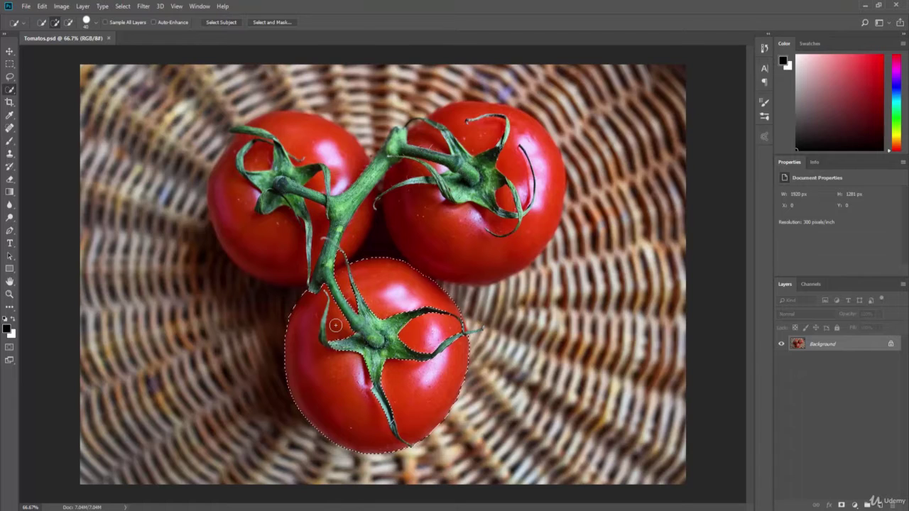
Step: Subtract the curled green sepal on the left side of the lowest tomato from the quick selection
left_click(9, 294)
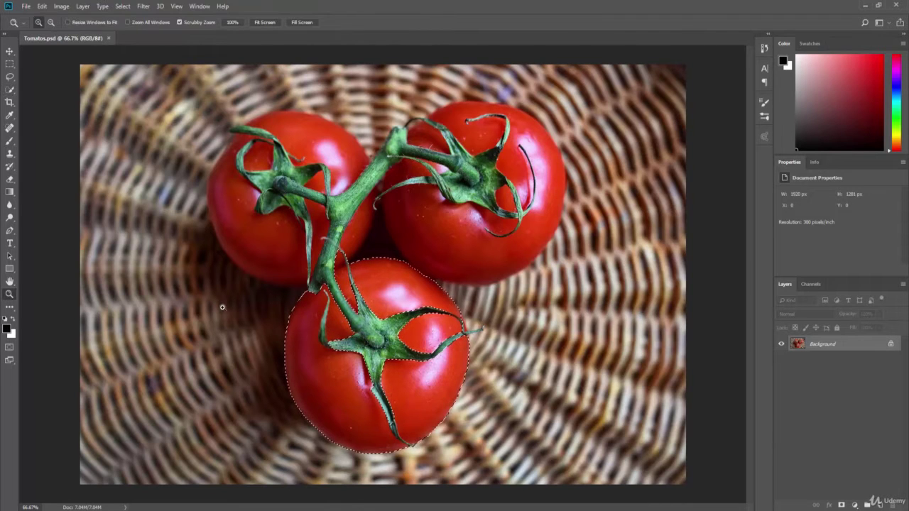
left_click_drag(263, 305, 25, 113)
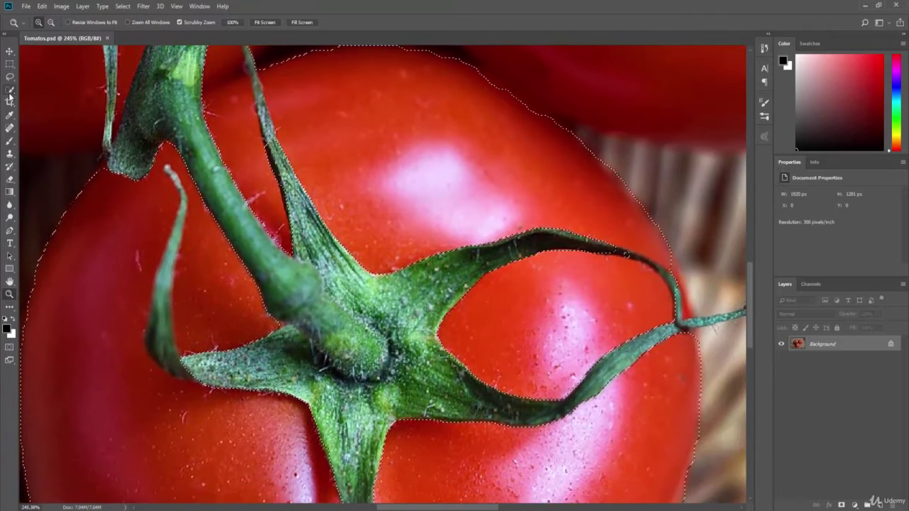
key("w")
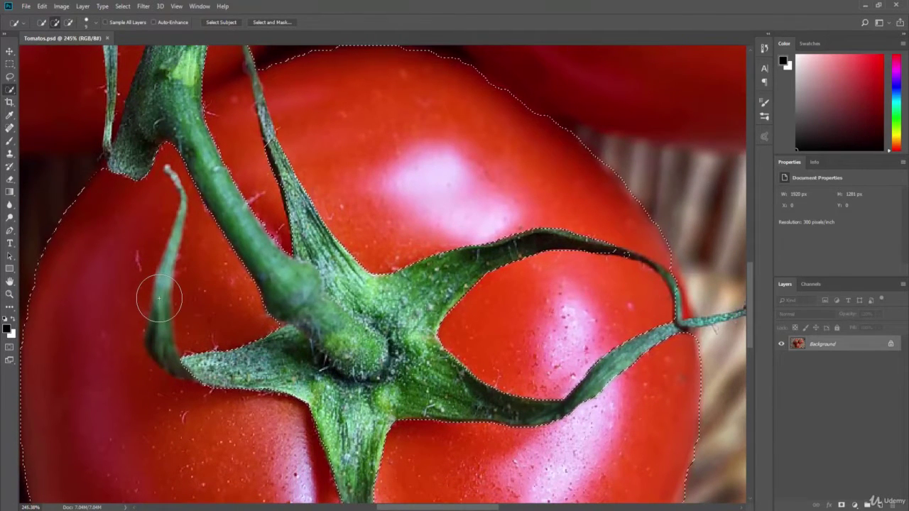
key("alt")
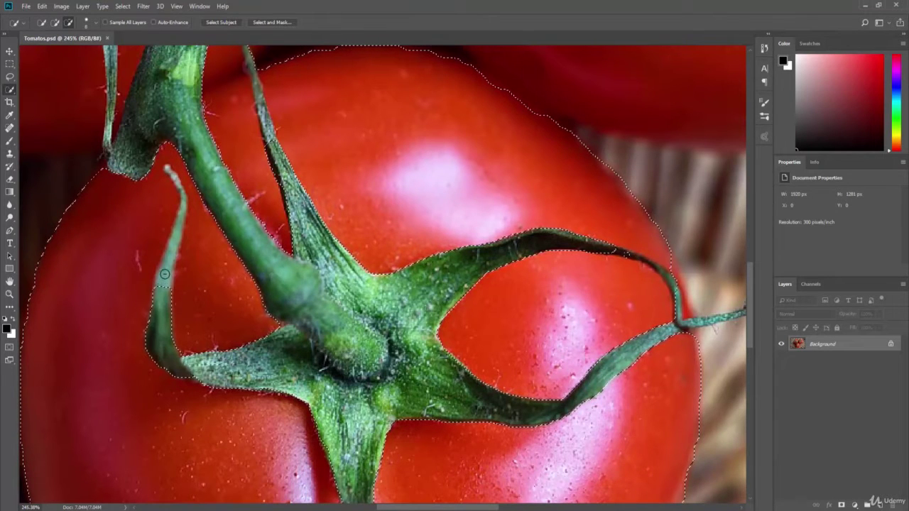
left_click_drag(164, 274, 177, 220)
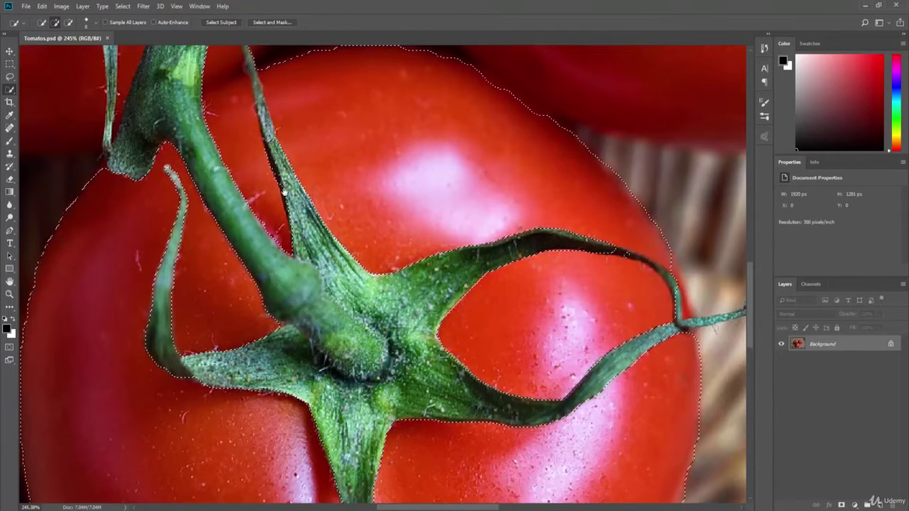
Step: Clean up the rest of the tomato's selection, subtracting the thin green sepal tips at its right and lower edges
scroll(262, 257, "up", 3)
scroll(262, 256, "up", 2)
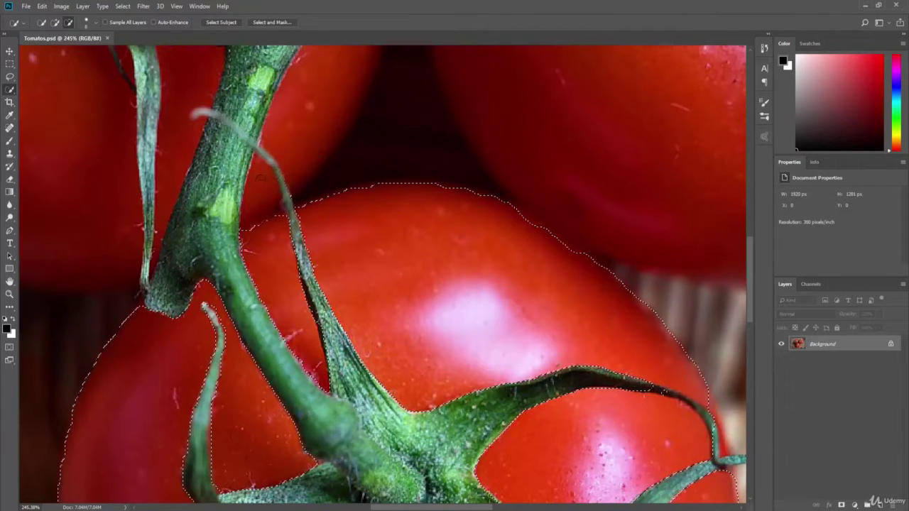
key("alt")
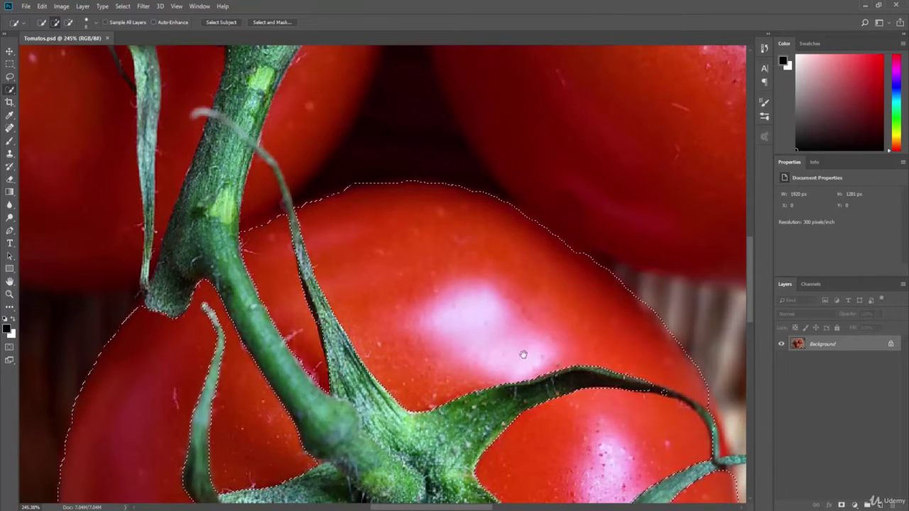
left_click_drag(523, 354, 433, 294)
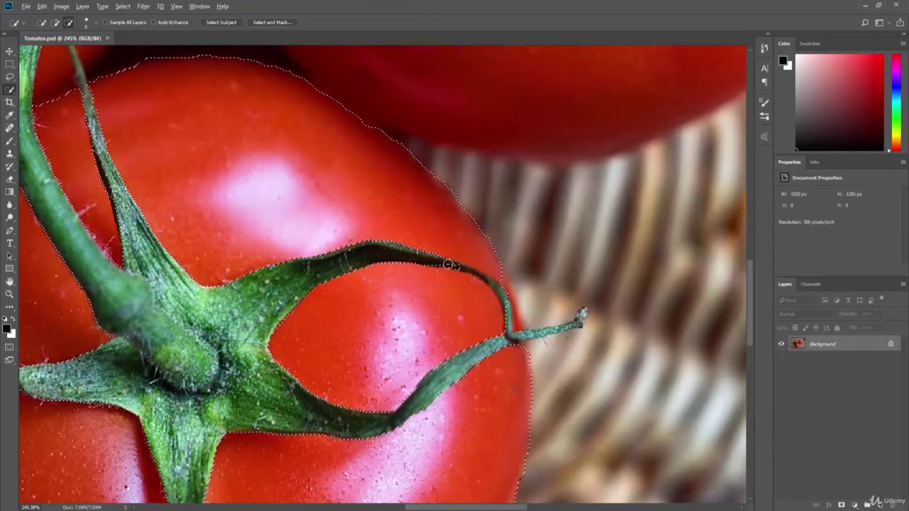
left_click_drag(454, 265, 503, 306)
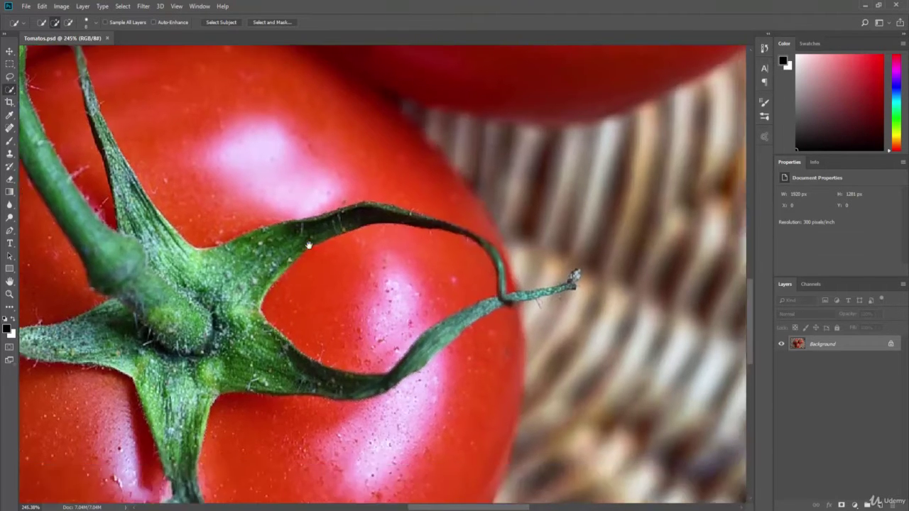
left_click_drag(309, 246, 288, 306)
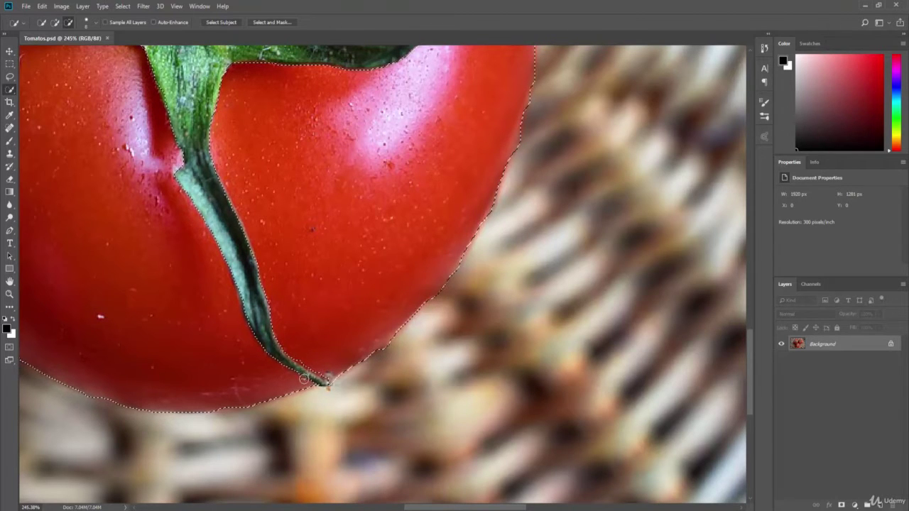
key("alt")
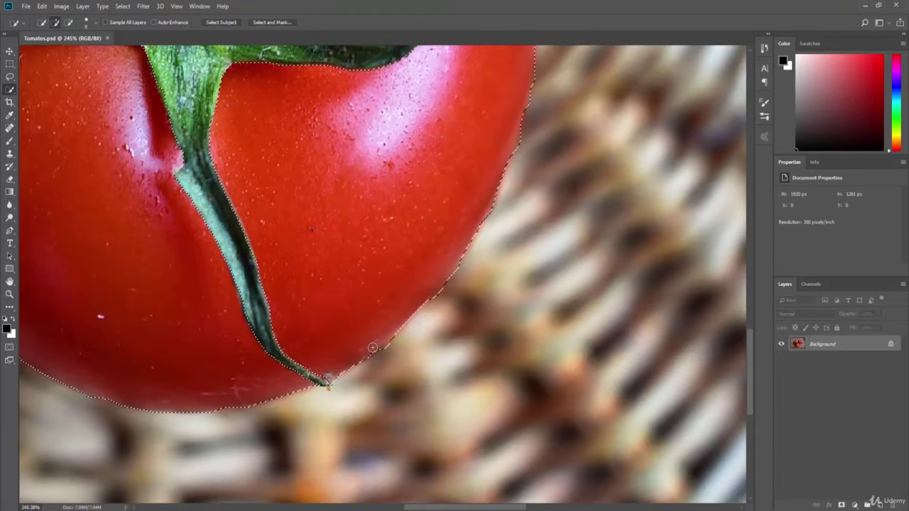
left_click_drag(103, 239, 251, 272)
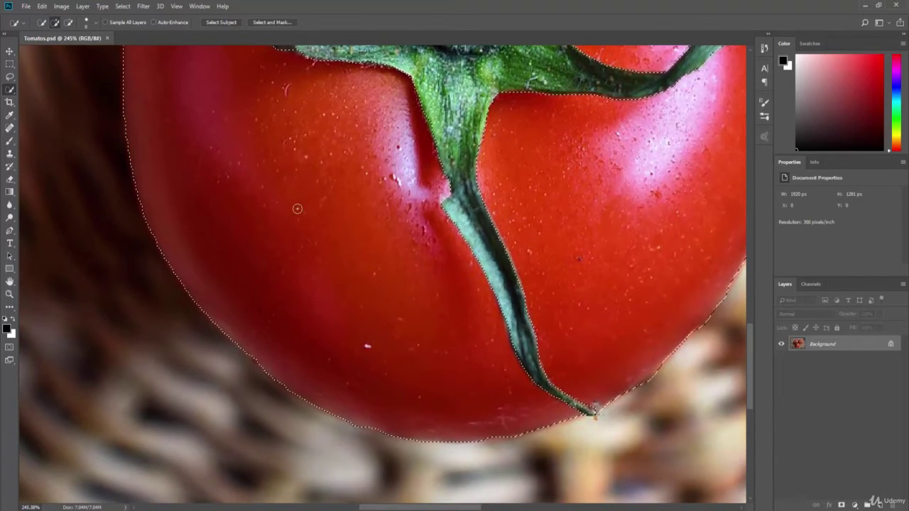
left_click_drag(323, 277, 291, 415)
left_click_drag(291, 274, 289, 287)
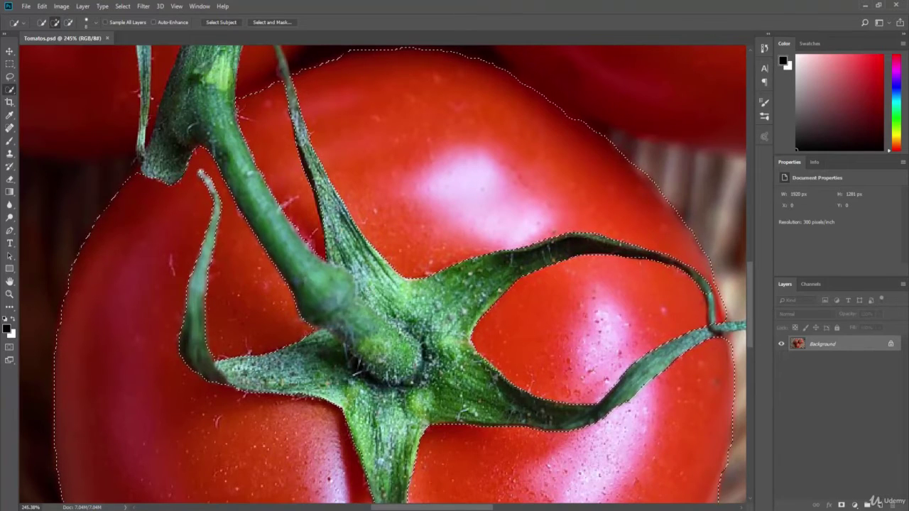
Step: Recolor the selected tomato green with a colorized Hue/Saturation adjustment of hue 79 and saturation 47
left_click(10, 294)
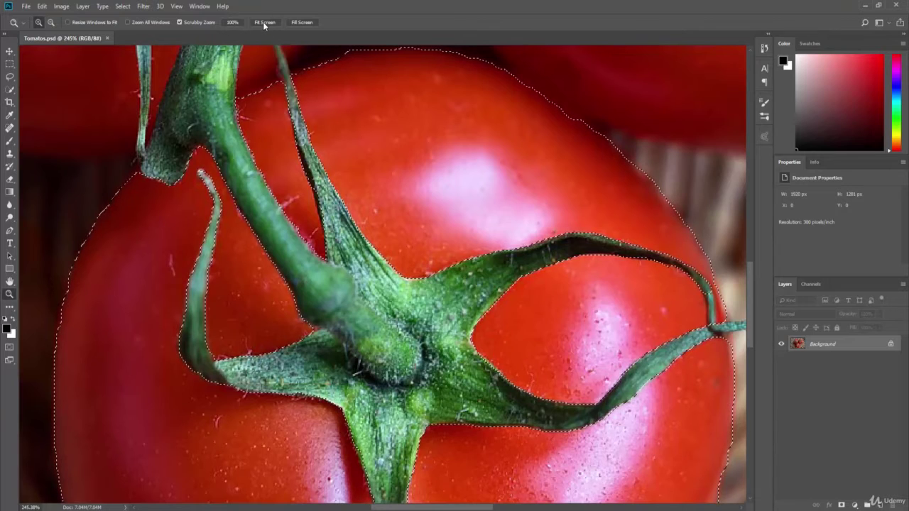
left_click(264, 22)
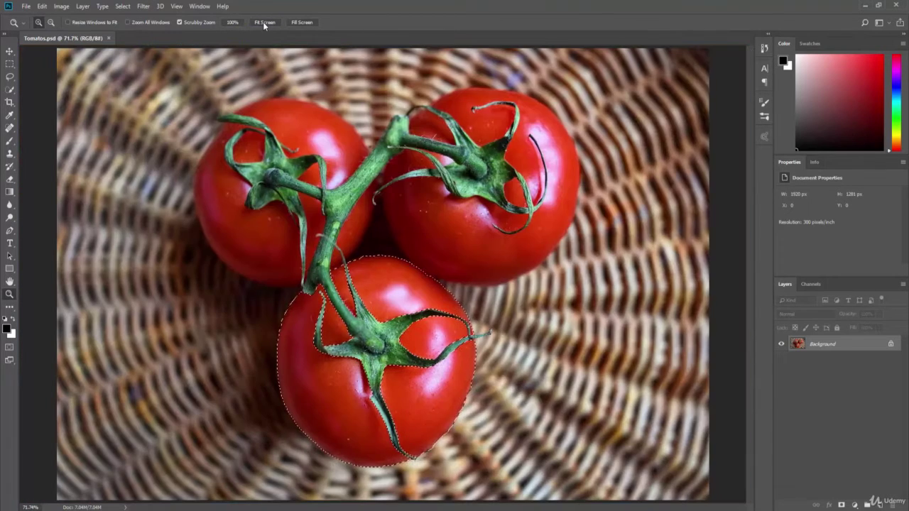
left_click(321, 123, "alt")
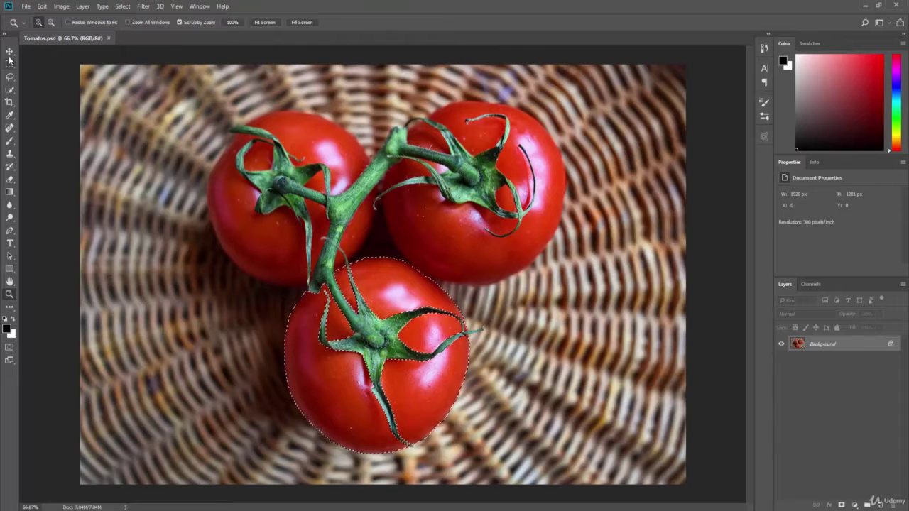
left_click(61, 5)
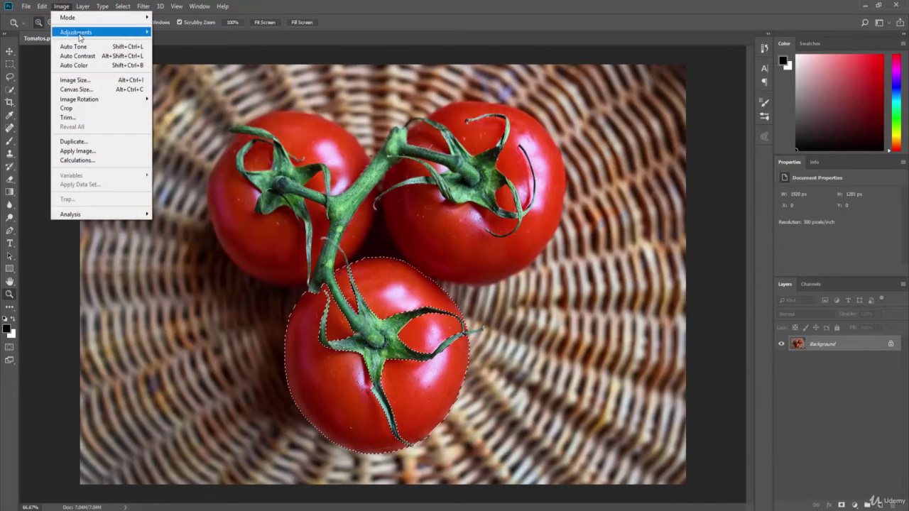
mouse_move(83, 33)
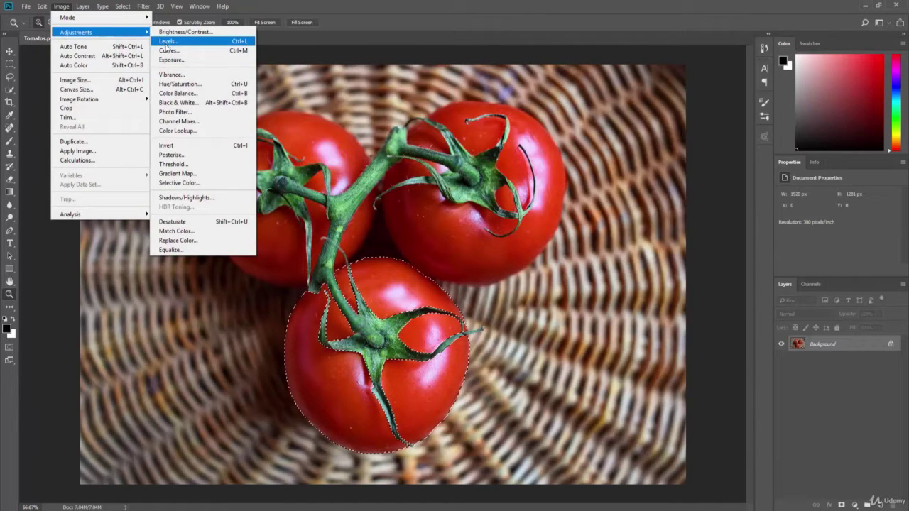
left_click(179, 86)
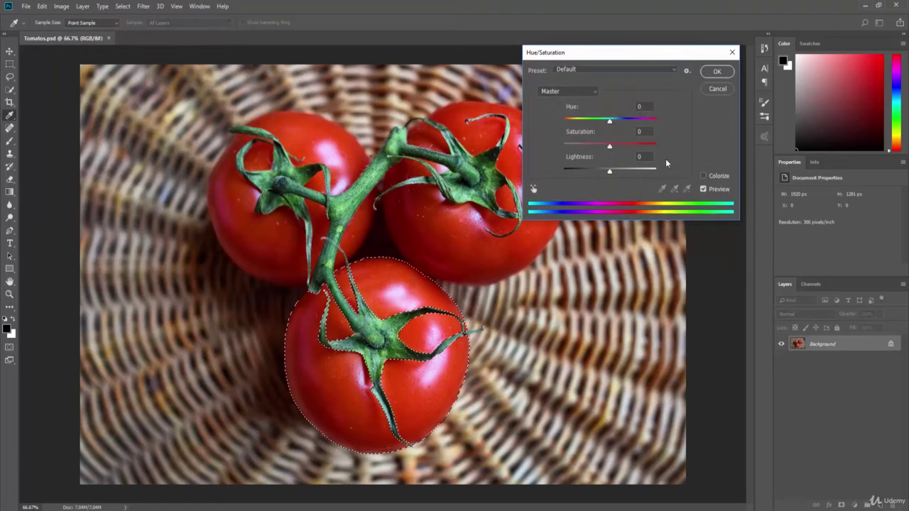
left_click(703, 175)
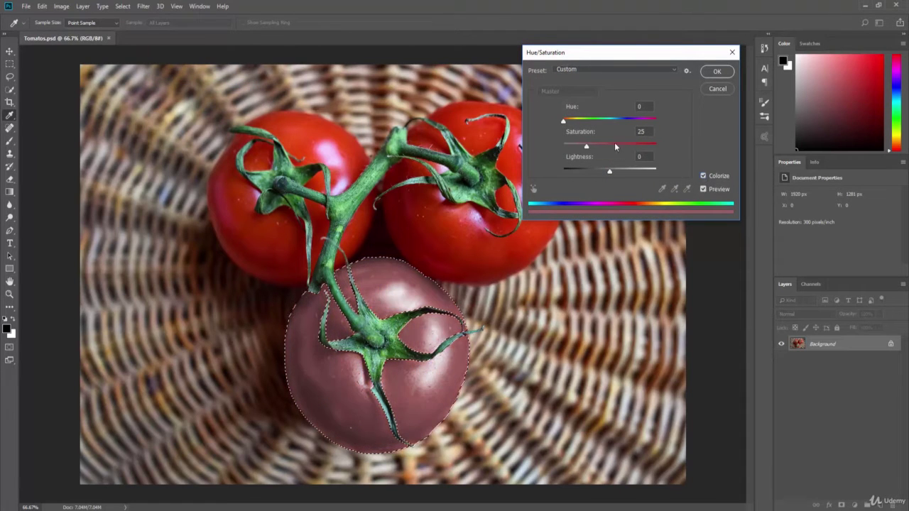
left_click_drag(565, 121, 584, 125)
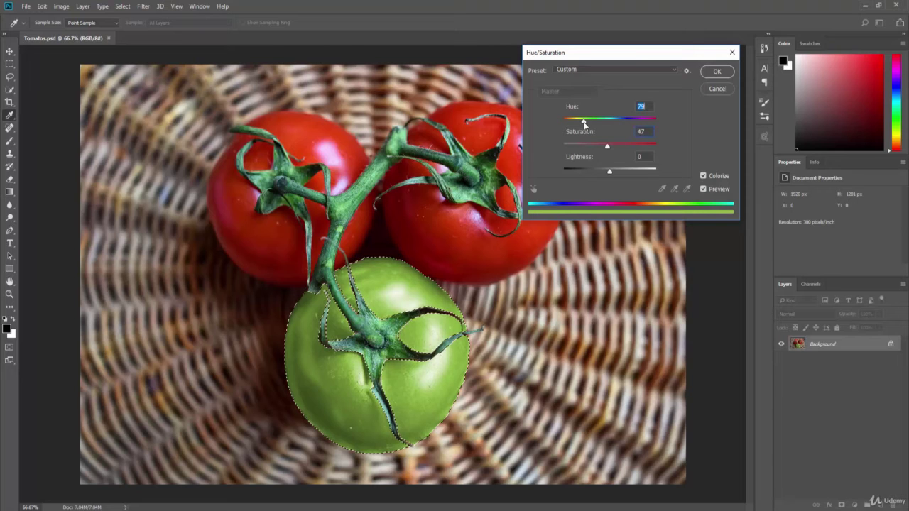
left_click(713, 72)
key("z")
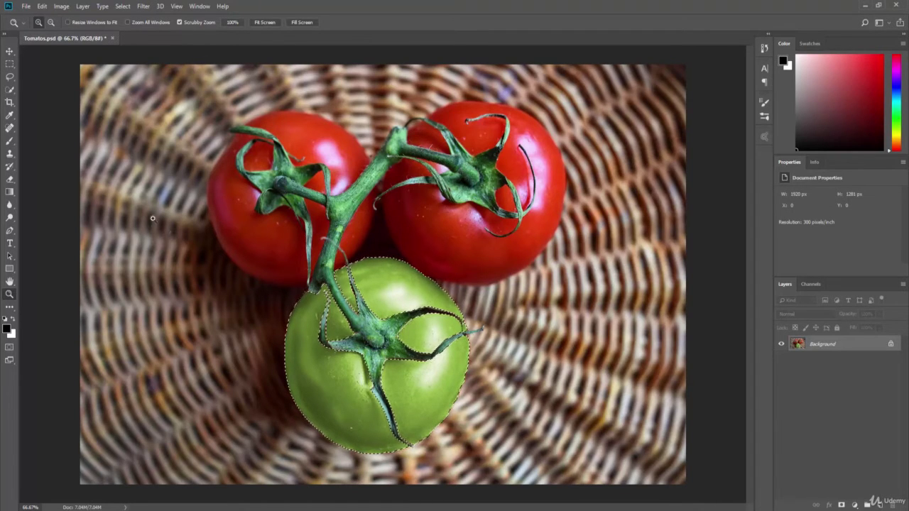
Step: Undo the Hue/Saturation adjustment on the tomato and redo it
left_click(42, 7)
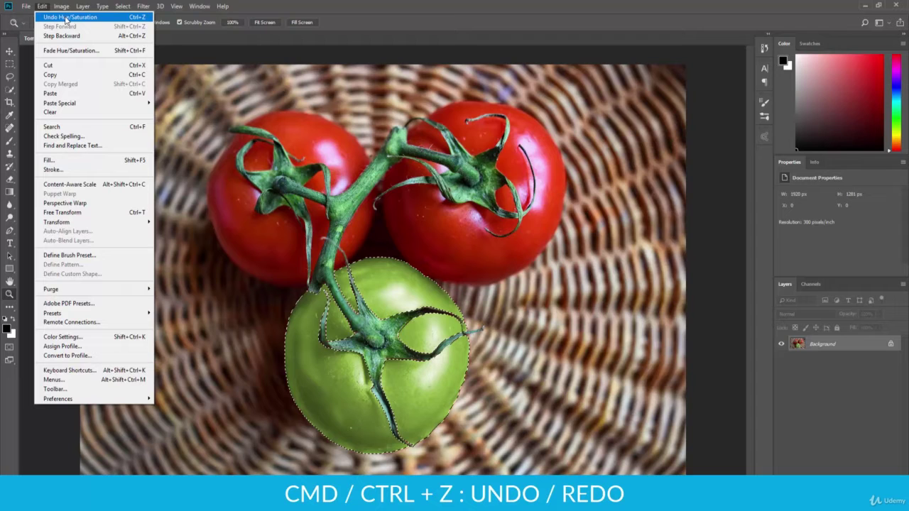
left_click(66, 18)
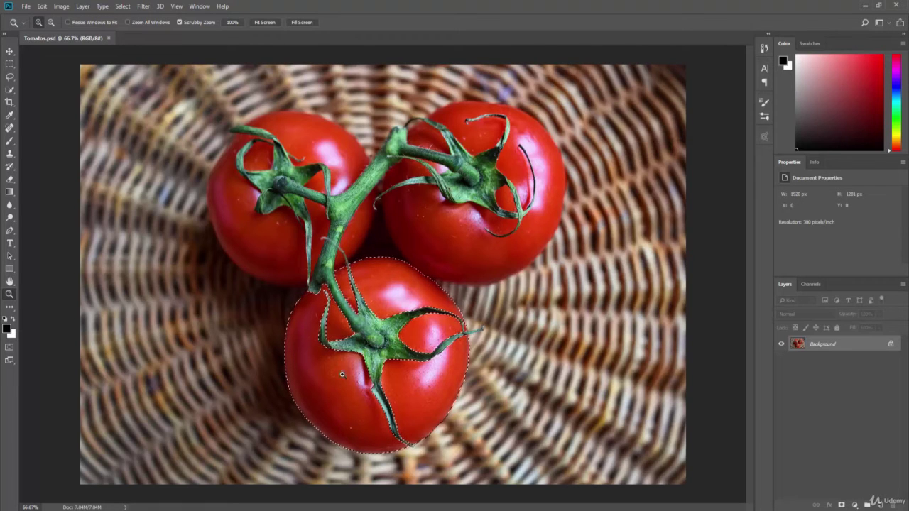
left_click(42, 6)
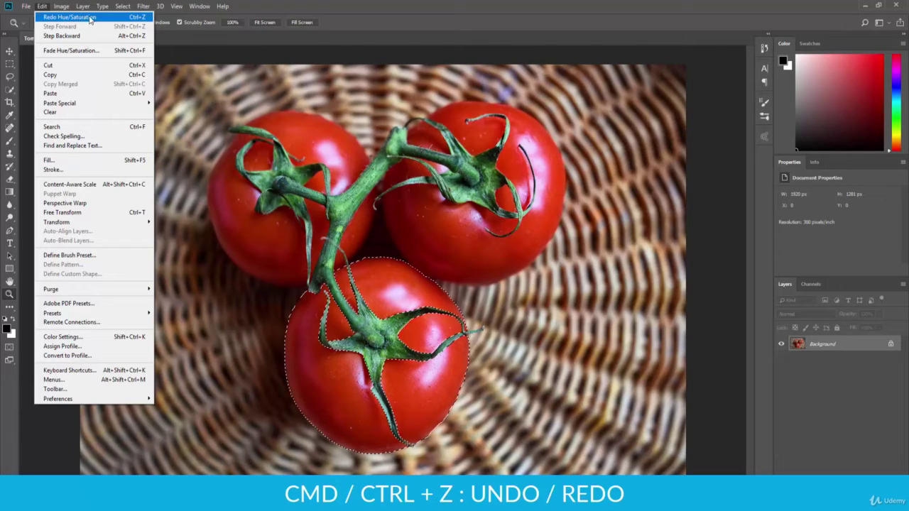
left_click(91, 18)
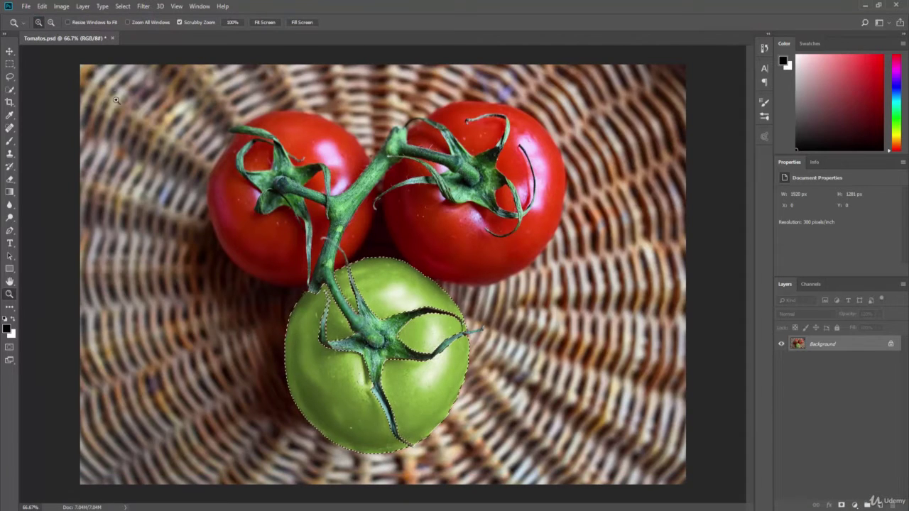
Step: Toggle repeatedly between undoing and redoing the tomato's recoloring to compare red with green, ending on the green version
left_click(42, 7)
left_click(45, 19)
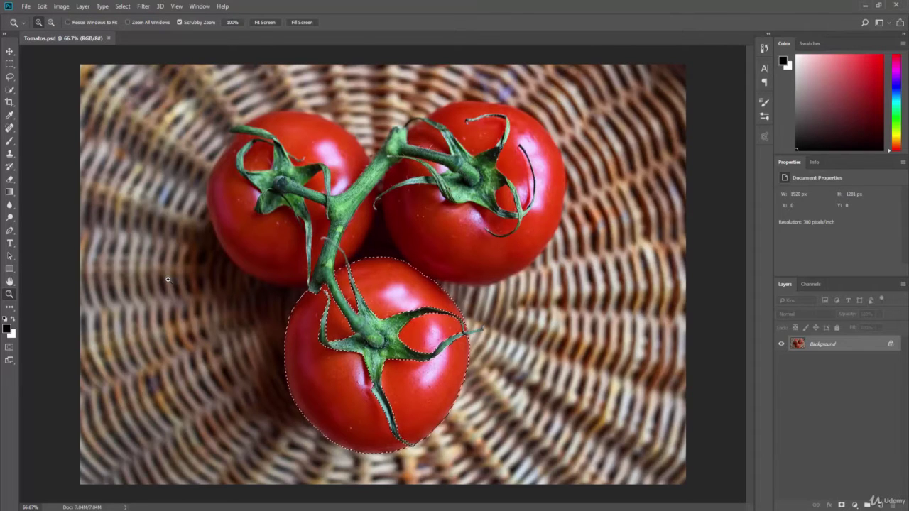
key("ctrl+z")
key("ctrl+z")
key("ctrl+z")
key("ctrl+z")
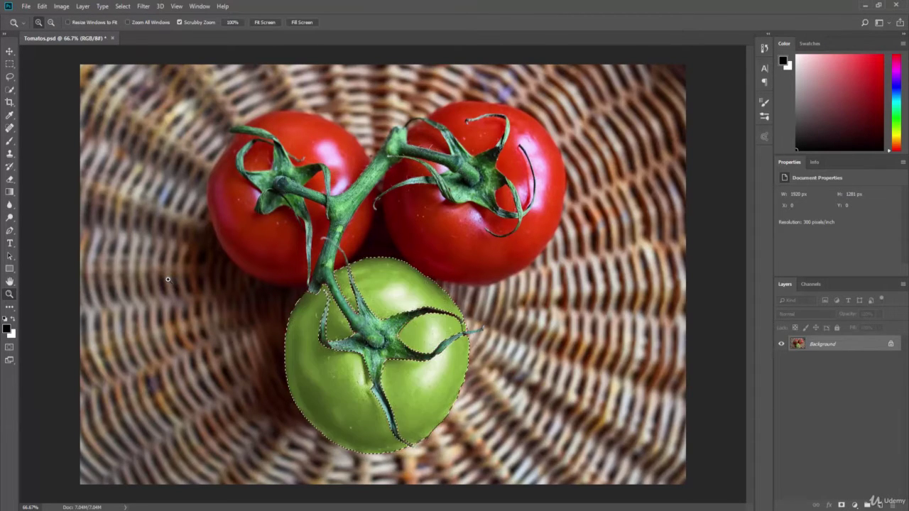
key("ctrl+z")
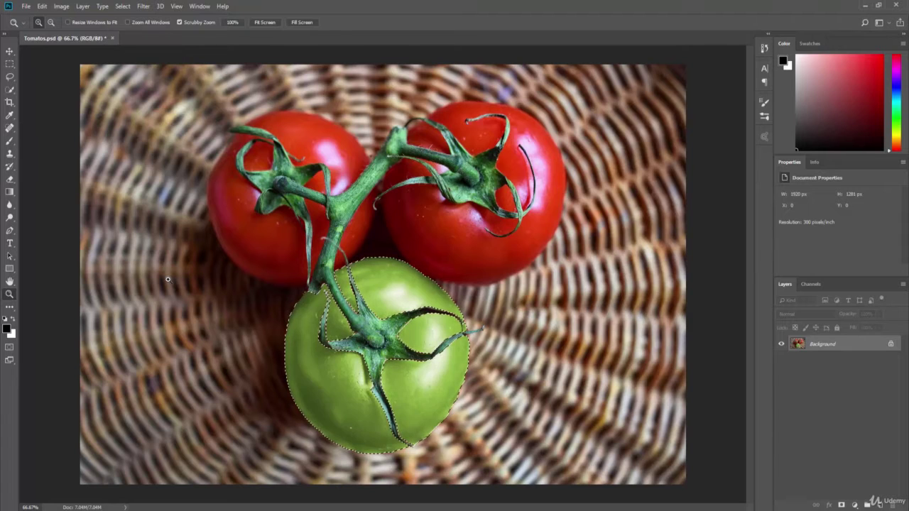
key("ctrl+z")
key("ctrl+z")
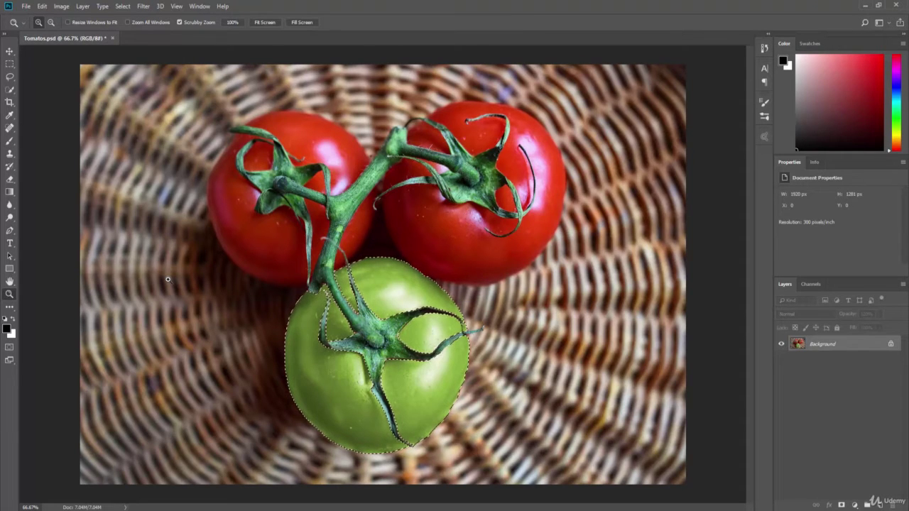
key("ctrl+z")
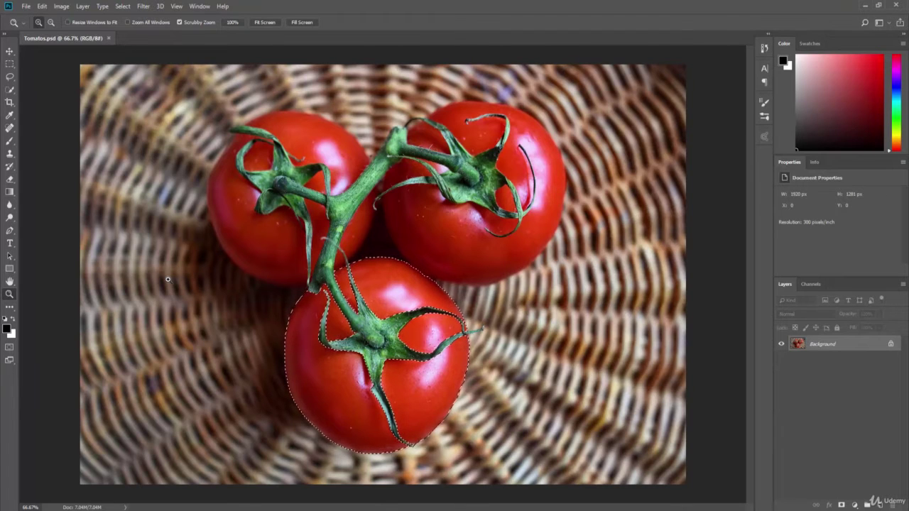
key("ctrl+z")
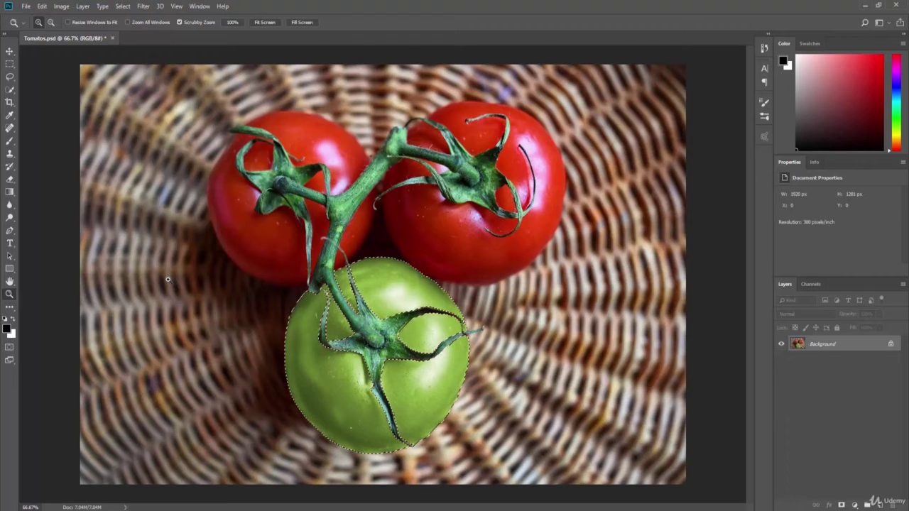
Step: Undo and redo the Hue/Saturation adjustment a few more times, finishing with the tomato green
key("ctrl+z")
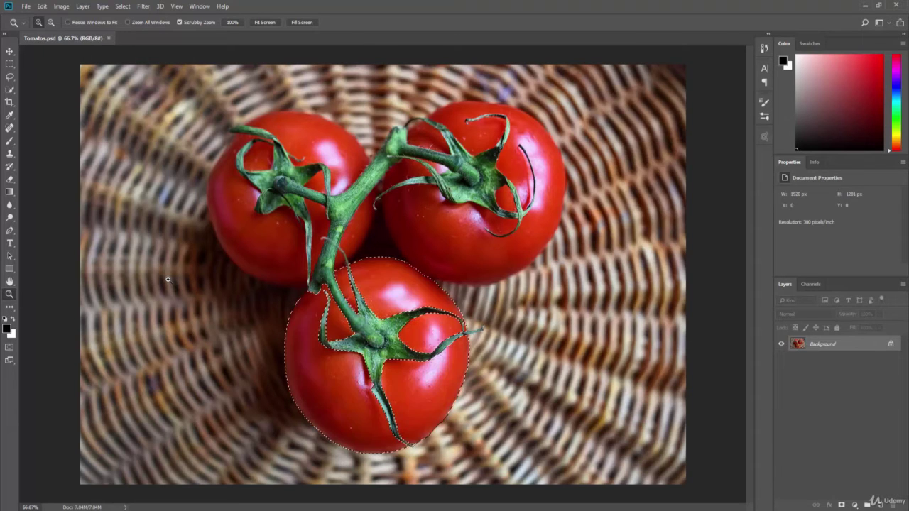
key("ctrl+z")
key("ctrl+z")
key("ctrl+z")
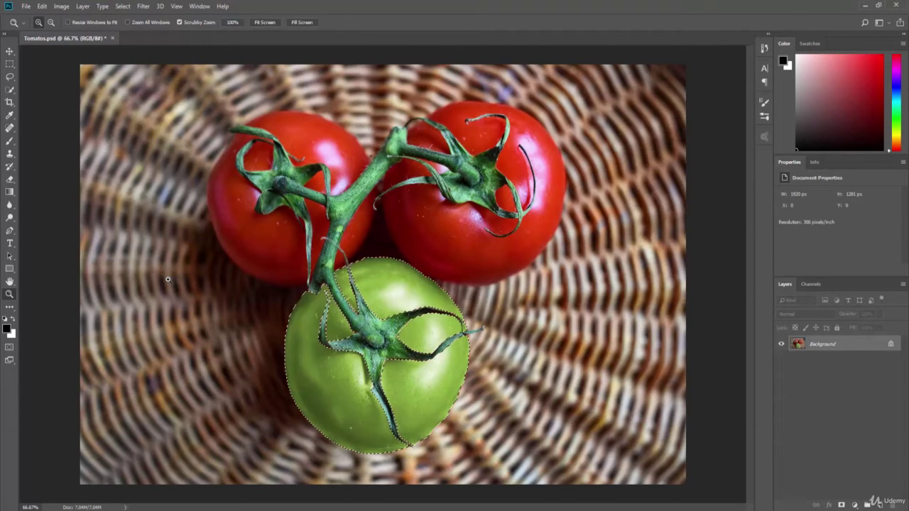
key("ctrl+z")
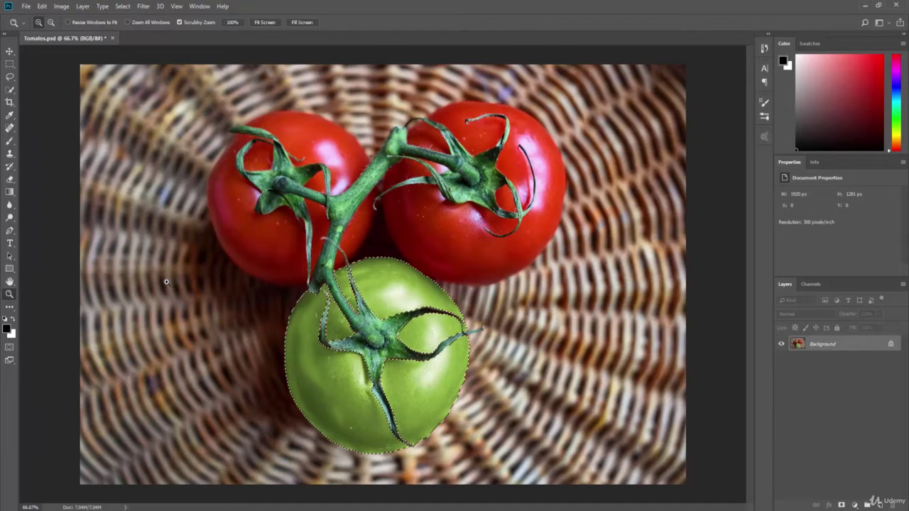
Step: Step backward through the history, reverting the Hue/Saturation adjustment and the most recent quick selection states one by one
left_click(42, 7)
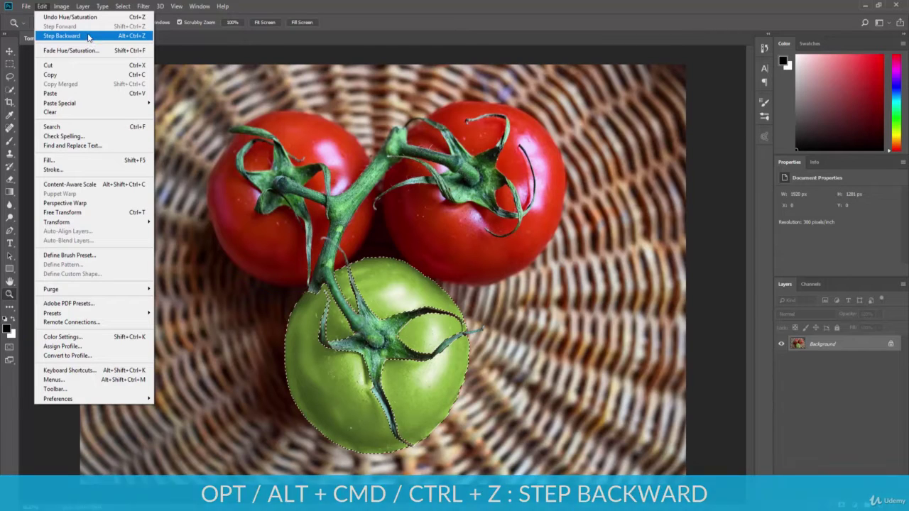
left_click(89, 37)
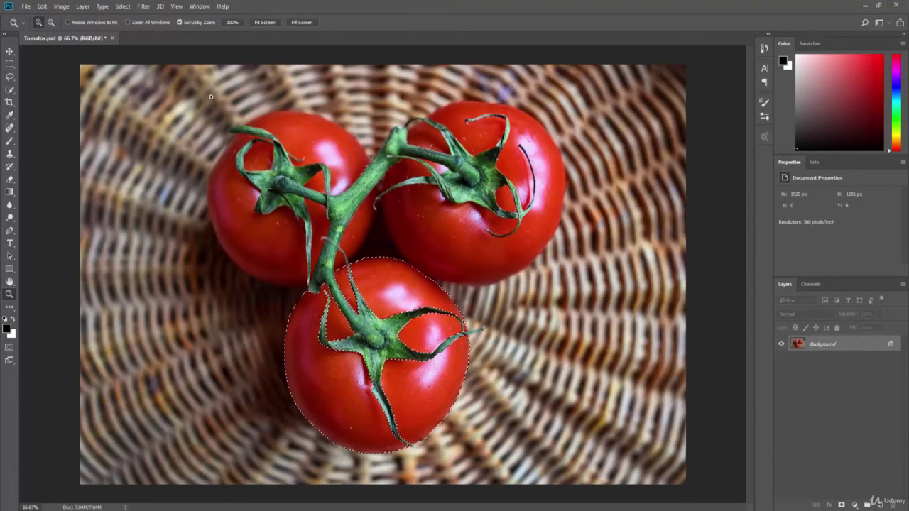
left_click(41, 7)
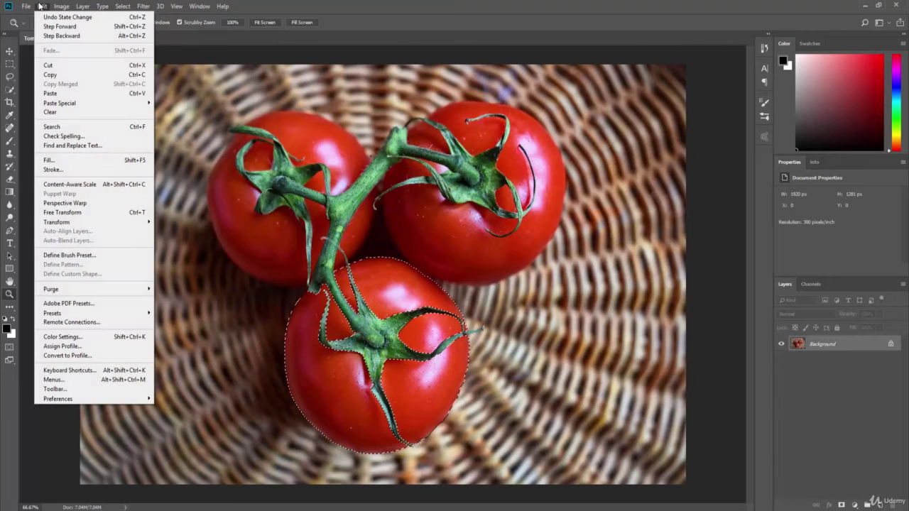
left_click(91, 36)
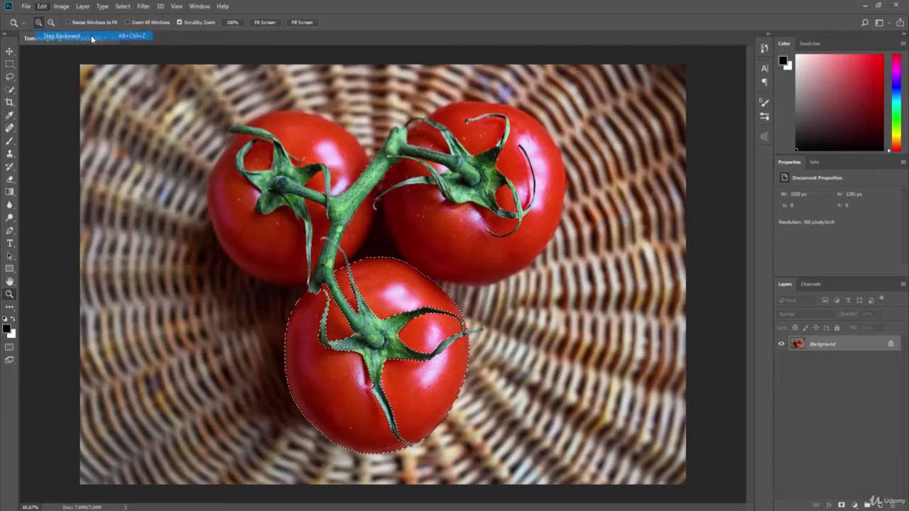
left_click(42, 6)
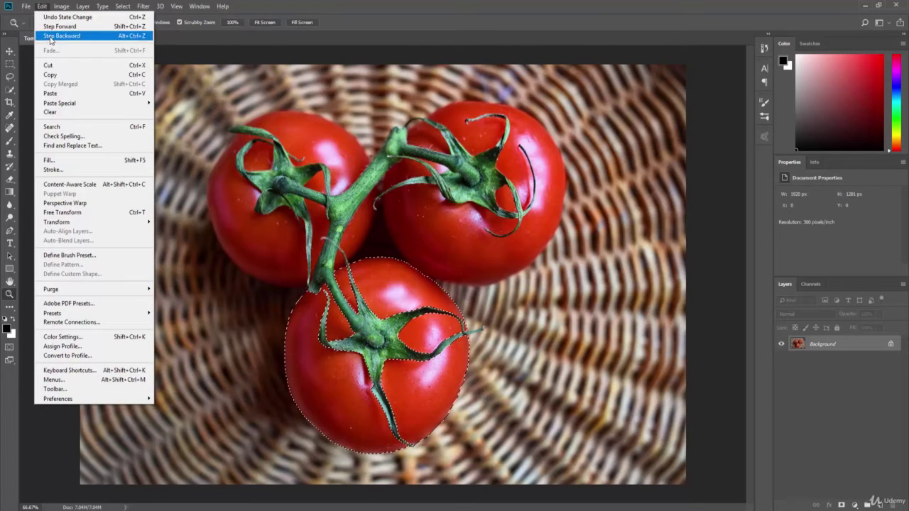
left_click(50, 36)
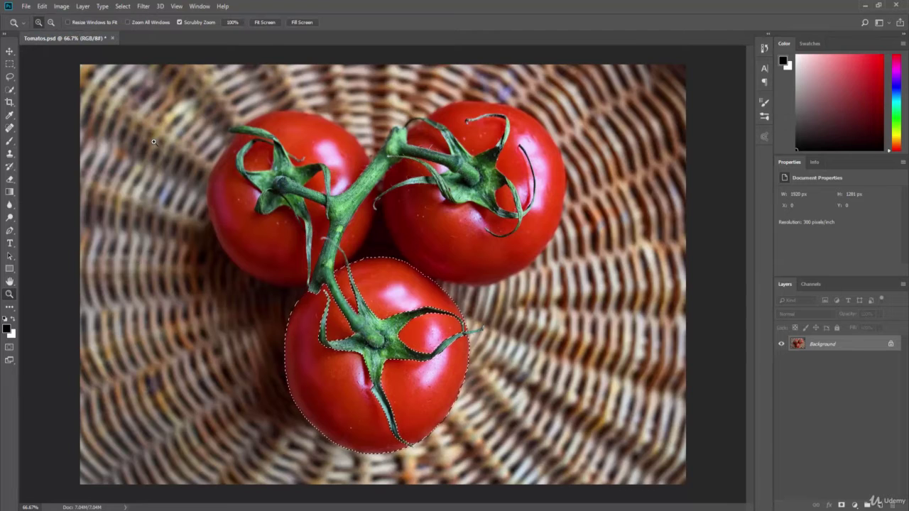
Step: Revert the remaining selection states back to the originally opened image, and step forward once to restore the first quick selection
left_click(43, 7)
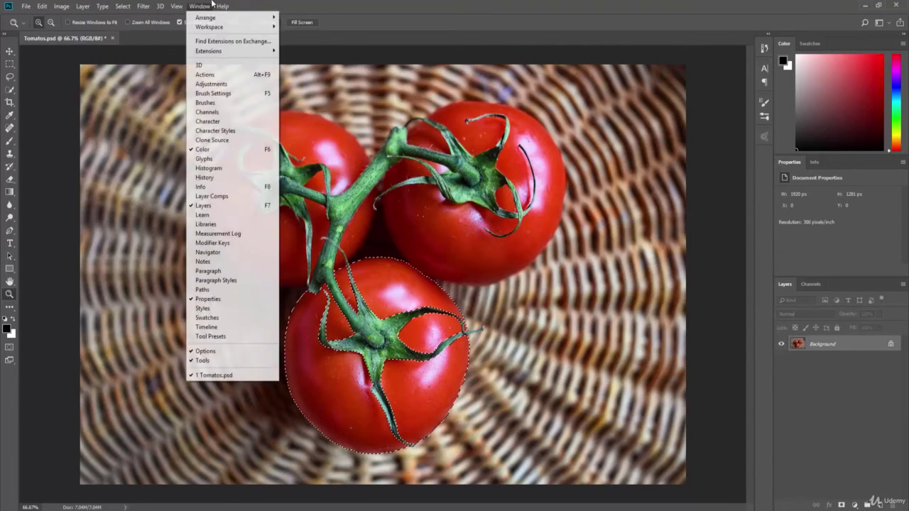
left_click(276, 5)
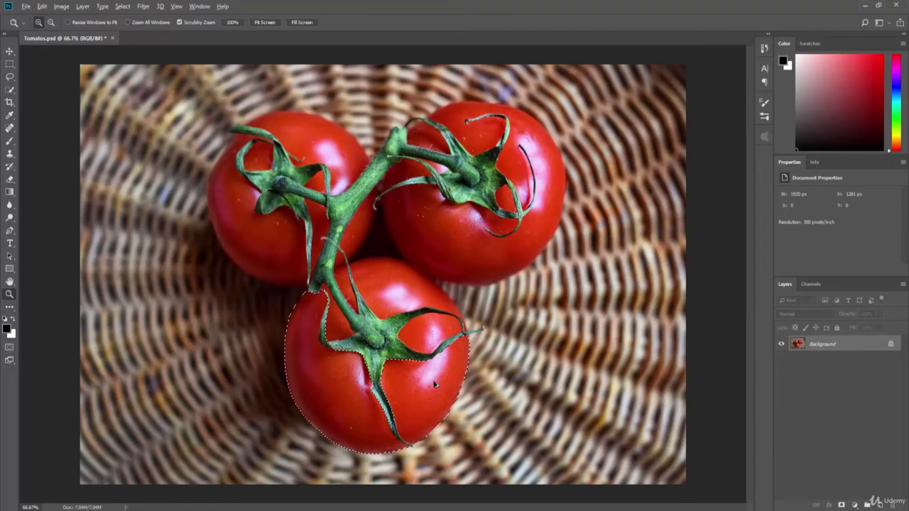
key("ctrl+d")
left_click(42, 6)
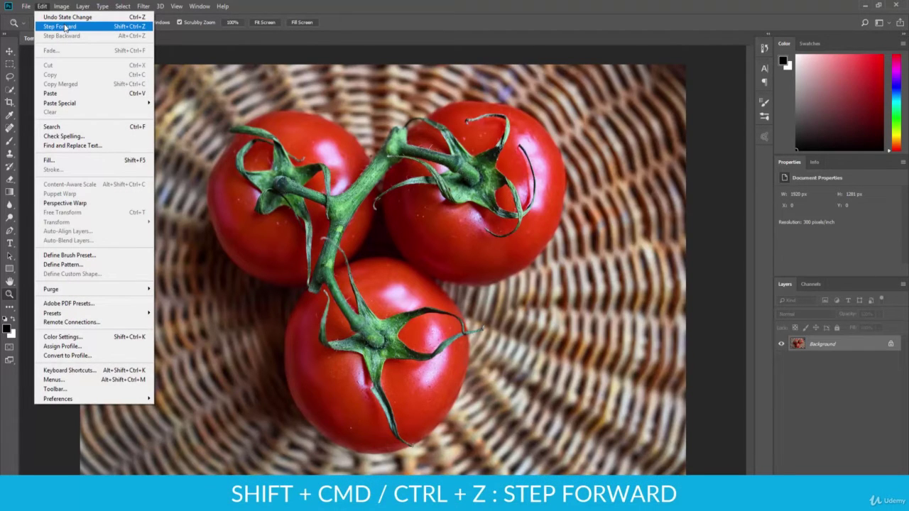
left_click(64, 27)
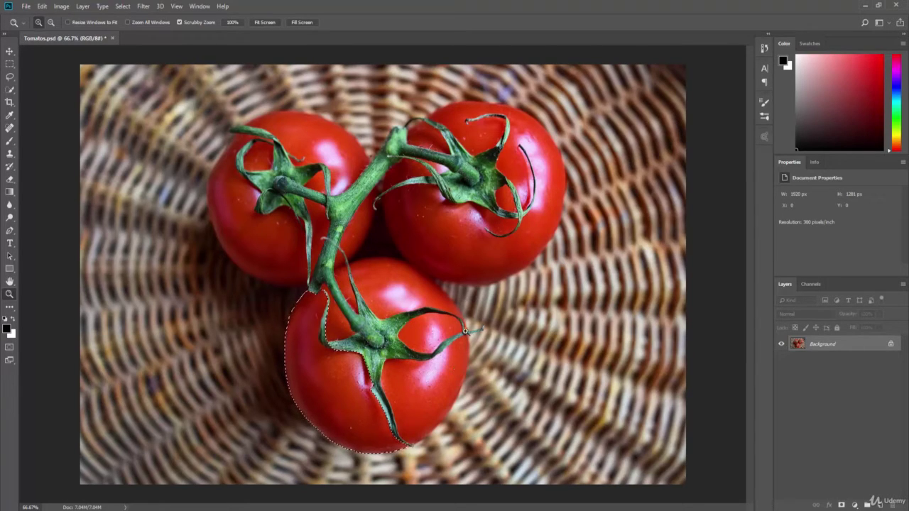
Step: Show the History panel and expand the collapsed panel column it sits in
left_click(200, 7)
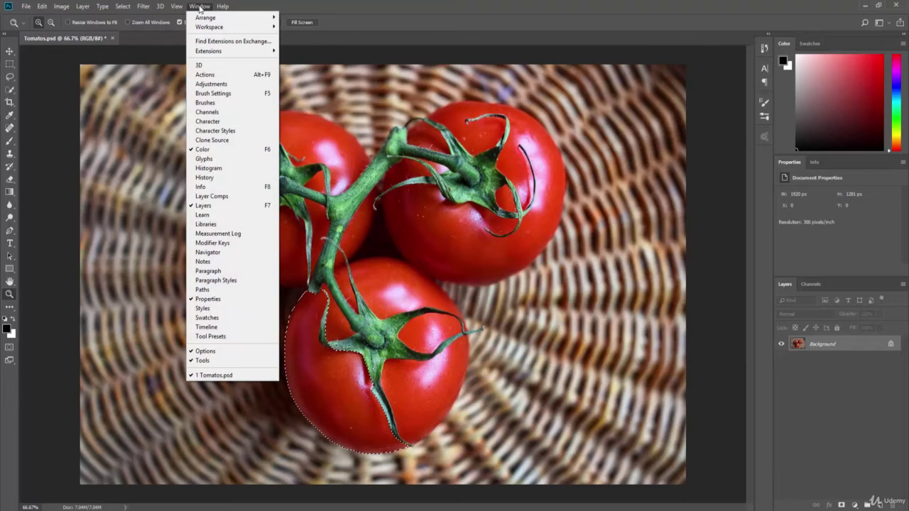
left_click(213, 177)
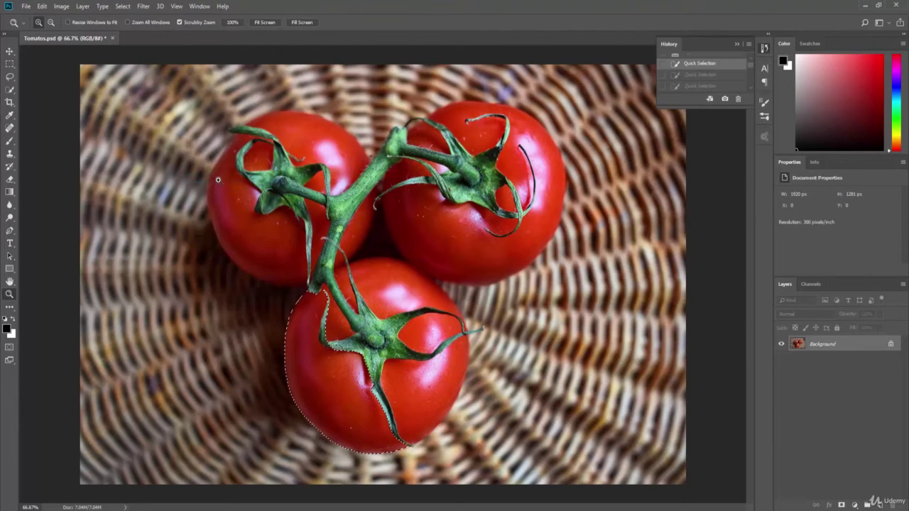
left_click(767, 36)
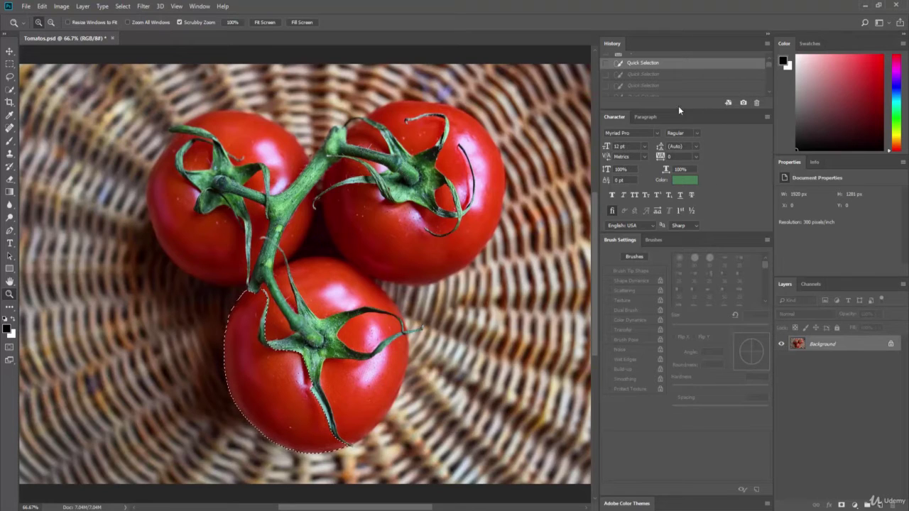
Step: Close the Character and Brush Settings panel groups so the History panel gets the full column height
right_click(617, 119)
left_click(632, 135)
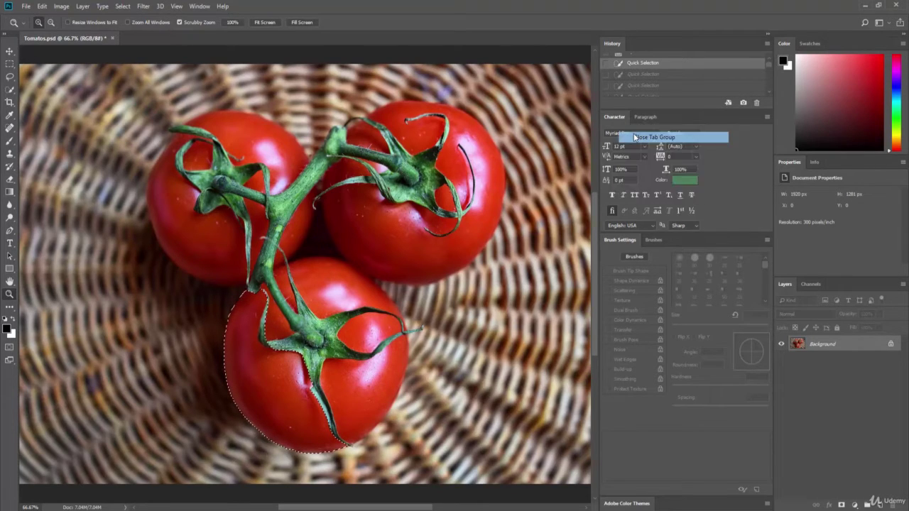
right_click(620, 118)
left_click(631, 130)
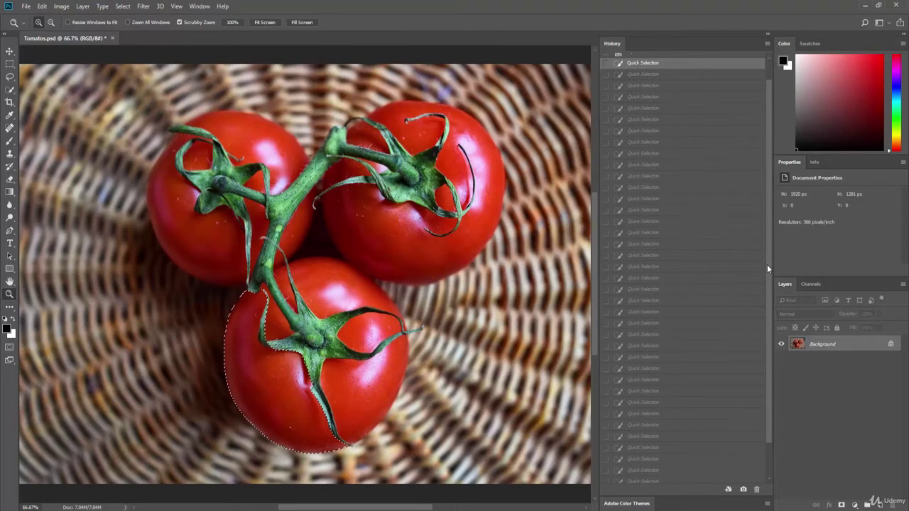
Step: Step forward through every recorded history state, from the first Quick Selection to the final Hue/Saturation adjustment
mouse_move(767, 265)
left_mouse_down()
mouse_move(768, 302)
mouse_move(773, 224)
left_mouse_up()
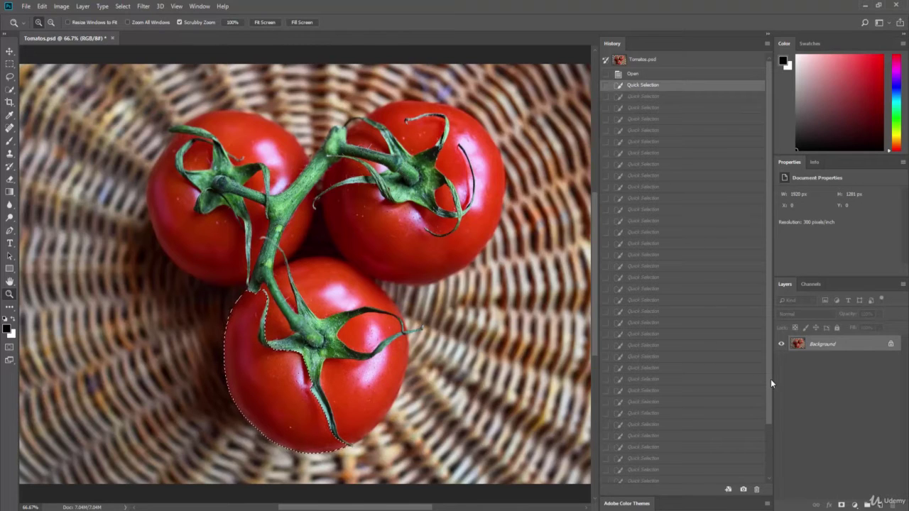
left_click_drag(770, 379, 774, 444)
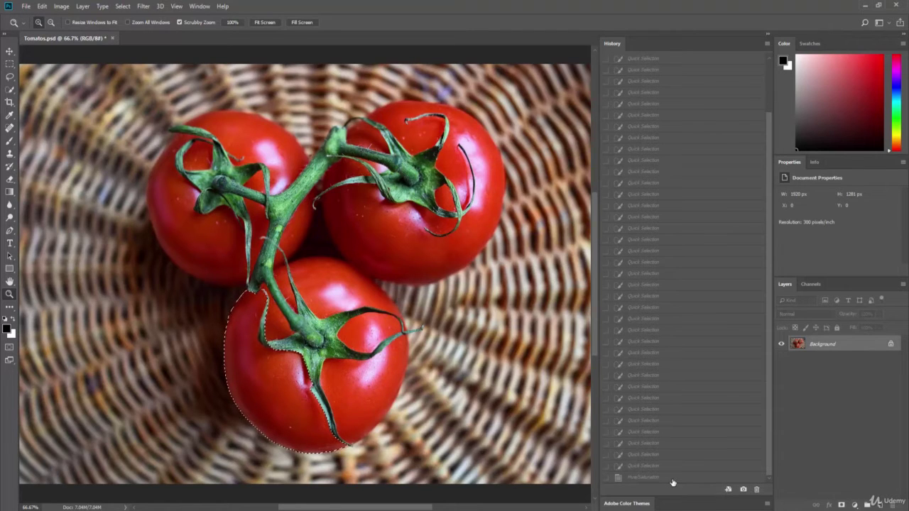
left_click_drag(767, 364, 774, 252)
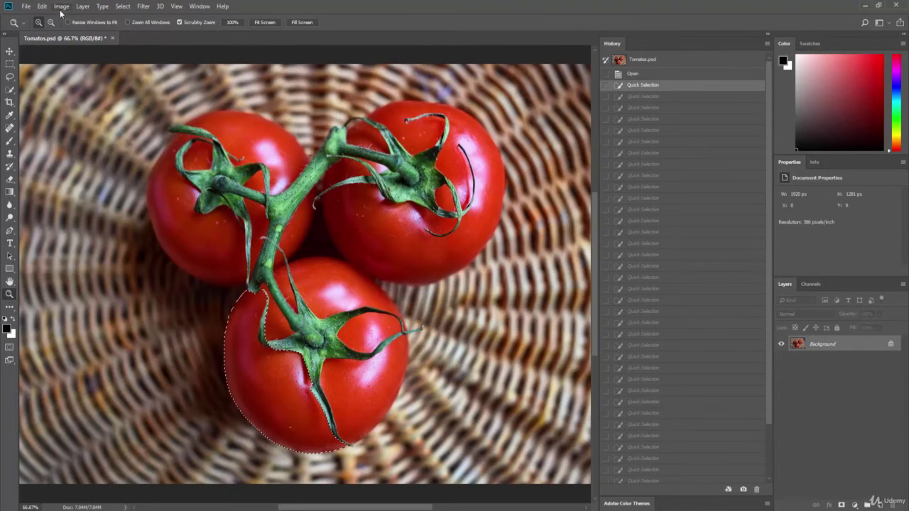
left_click(42, 7)
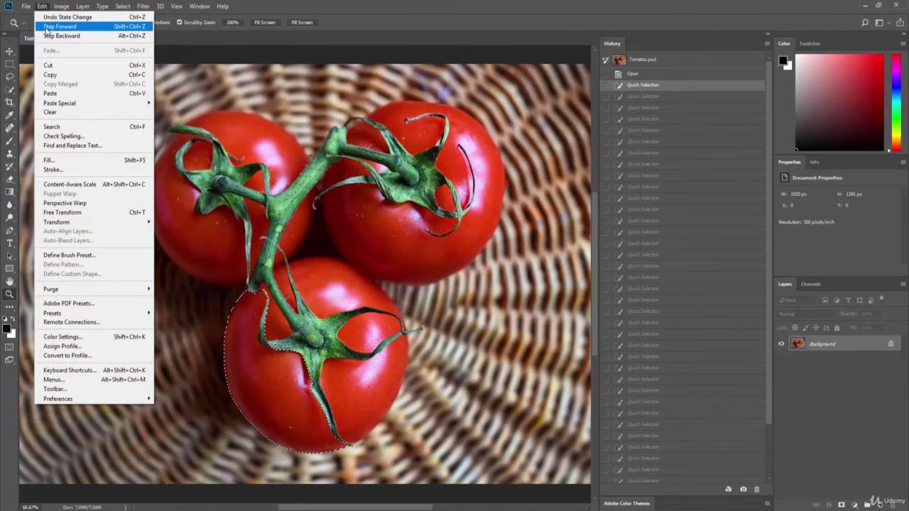
left_click(362, 4)
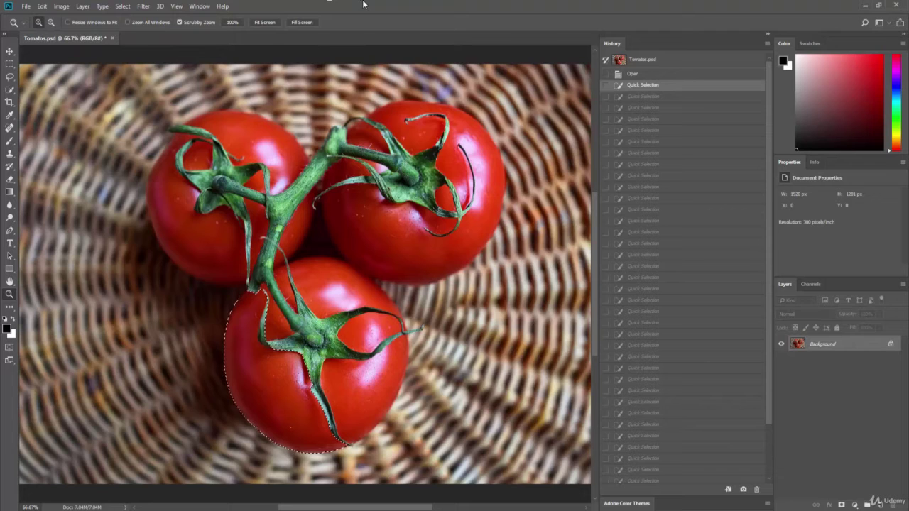
key("shift+ctrl+z")
key("shift+ctrl+z")
key("shift+ctrl+z")
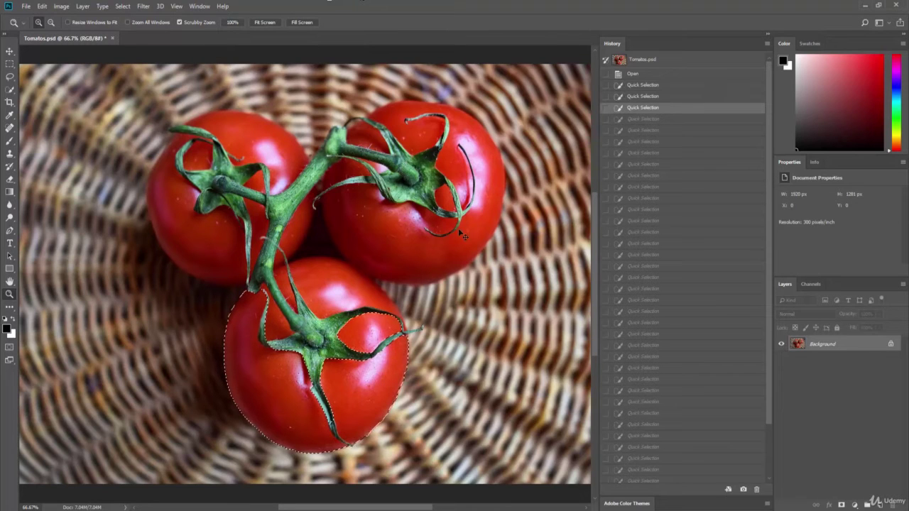
key("shift+ctrl+z")
key("shift+ctrl+z")
key("shift+ctrl+z")
key("shift+ctrl+z")
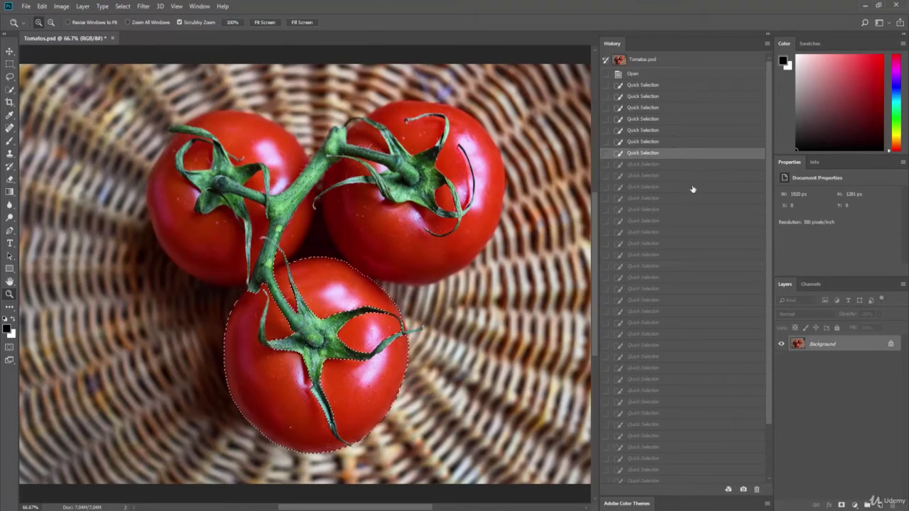
key("shift+ctrl+z")
key("shift+ctrl+z")
key("shift+ctrl+z")
key("shift+ctrl+z")
key("shift+ctrl+z")
key("shift+ctrl+z")
key("shift+ctrl+z")
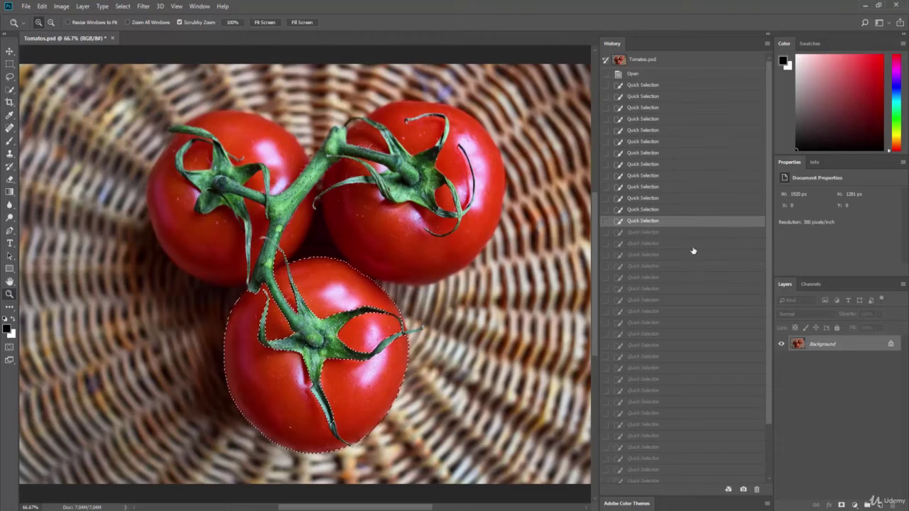
key("shift+ctrl+z")
key("shift+ctrl+z")
key("shift+ctrl+z")
key("shift+ctrl+z")
key("shift+ctrl+z")
key("shift+ctrl+z")
key("shift+ctrl+z")
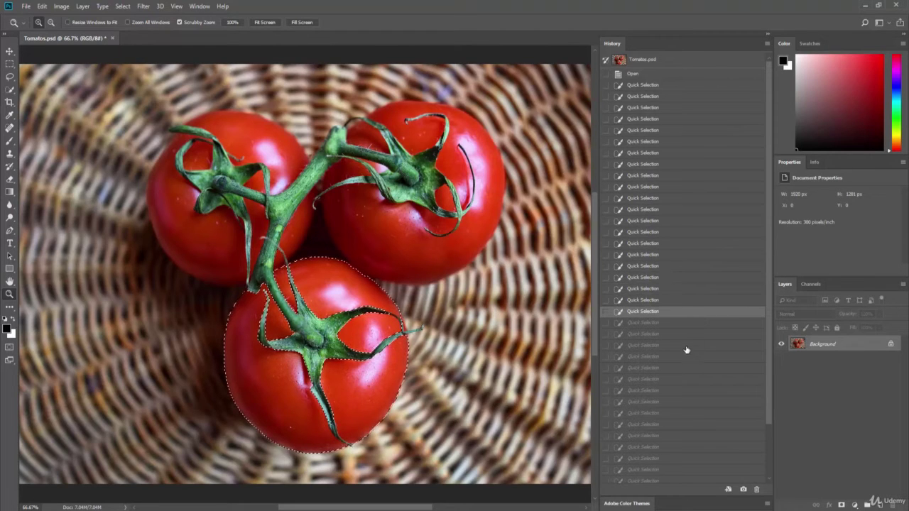
key("shift+ctrl+z")
key("shift+ctrl+z")
key("shift+ctrl+z")
key("shift+ctrl+z")
key("shift+ctrl+z")
key("shift+ctrl+z")
key("shift+ctrl+z")
key("shift+ctrl+z")
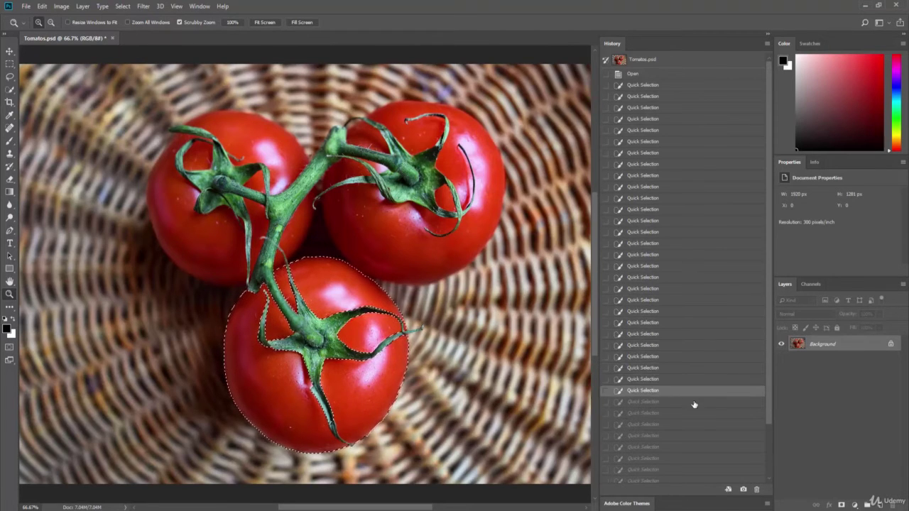
key("shift+ctrl+z")
key("shift+ctrl+z")
key("shift+ctrl+z")
key("shift+ctrl+z")
key("shift+ctrl+z")
key("shift+ctrl+z")
key("shift+ctrl+z")
key("shift+ctrl+z")
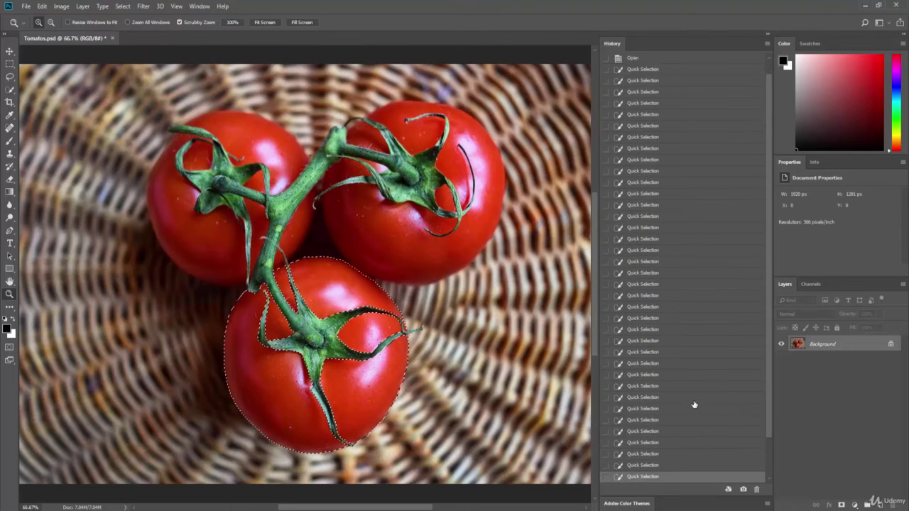
key("shift+ctrl+z")
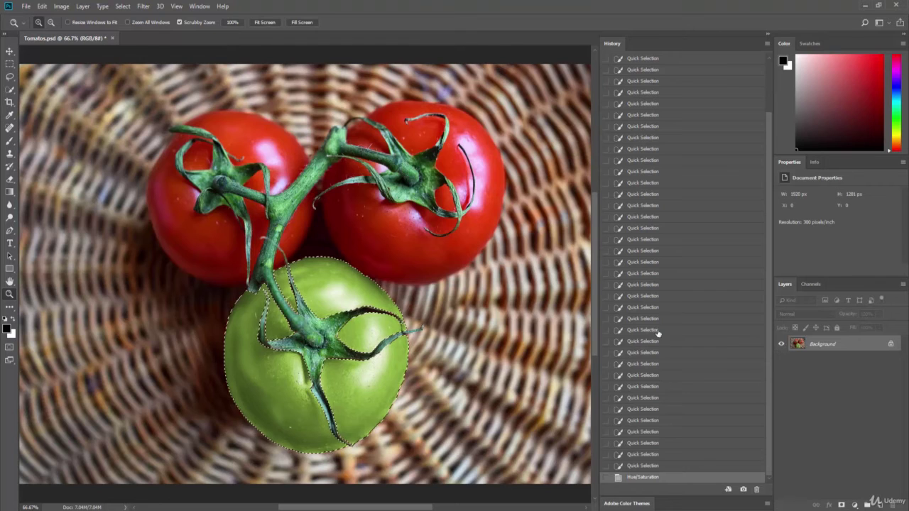
Step: Jump directly to several Quick Selection states in the history, and return to the final Hue/Saturation state
left_click(658, 206)
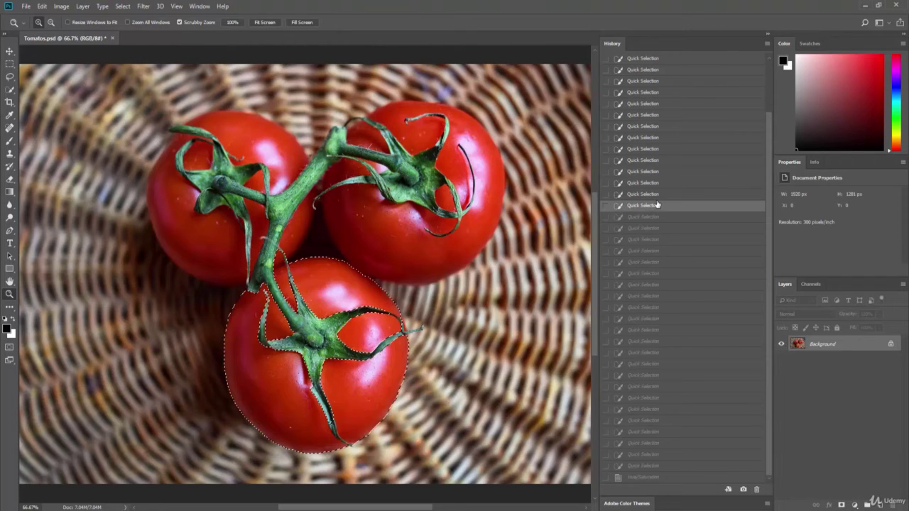
left_click(648, 298)
left_click(653, 353)
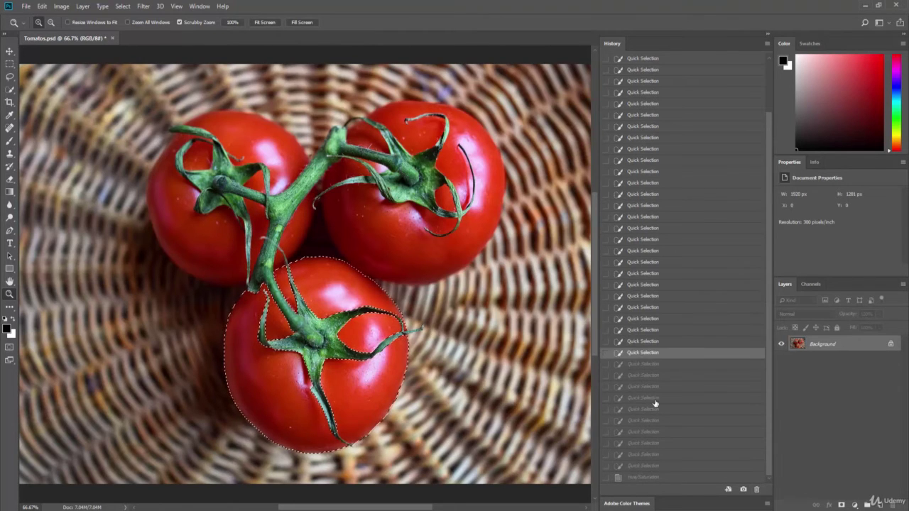
left_click(654, 420)
left_click(646, 477)
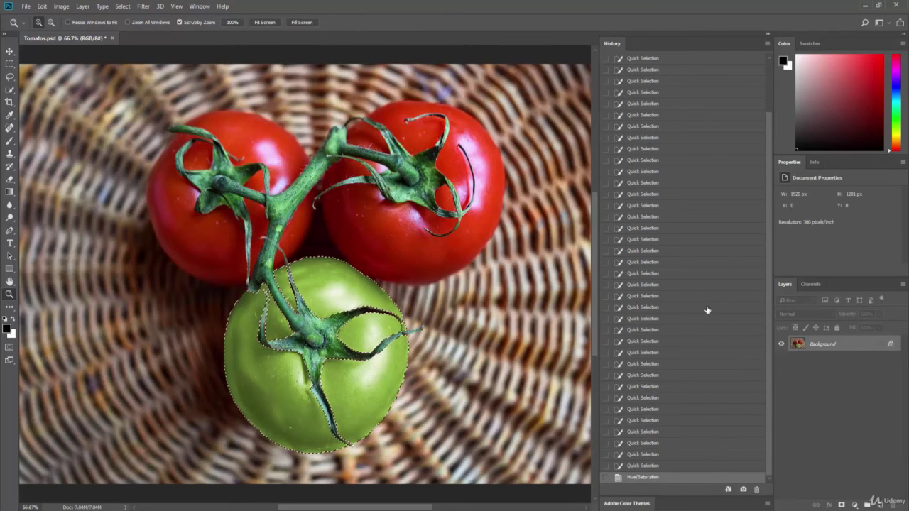
left_click(766, 43)
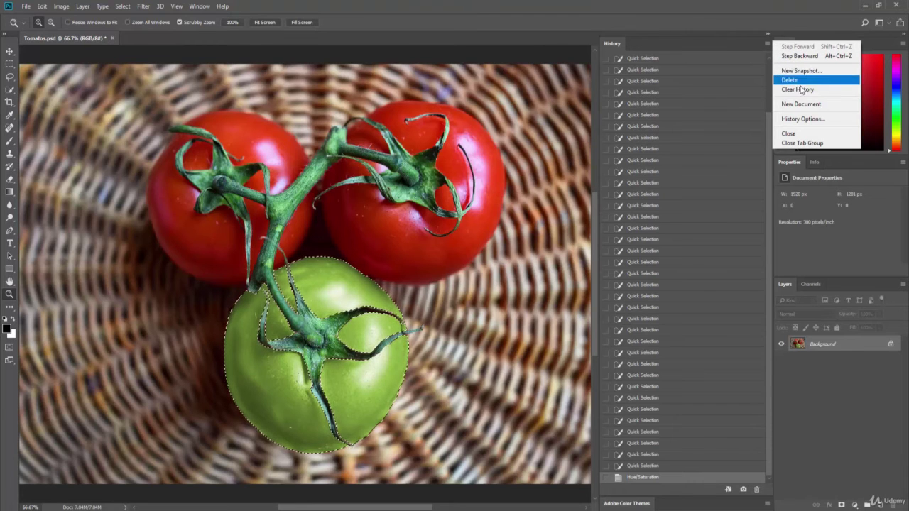
left_click(722, 51)
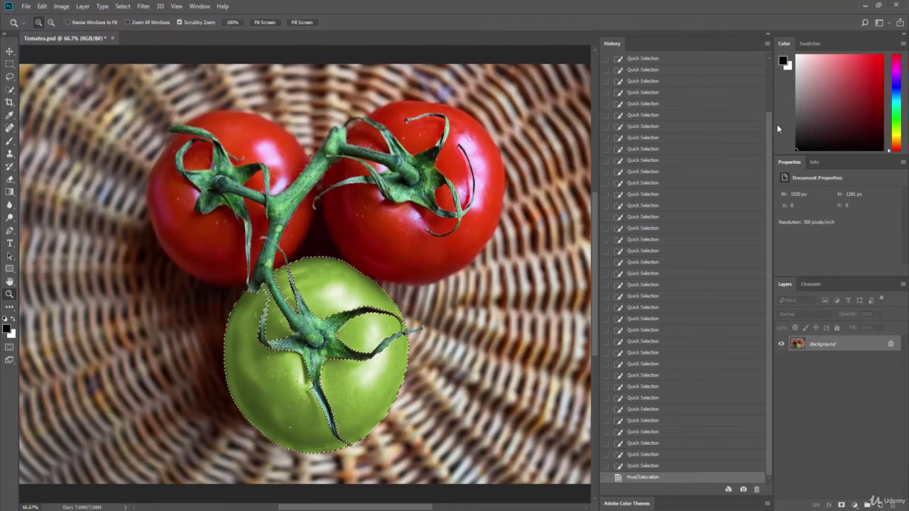
Step: Return to an earlier Quick Selection state in the history and draw a small rectangular marquee across the upper-left tomato's outer edge
left_click(702, 151)
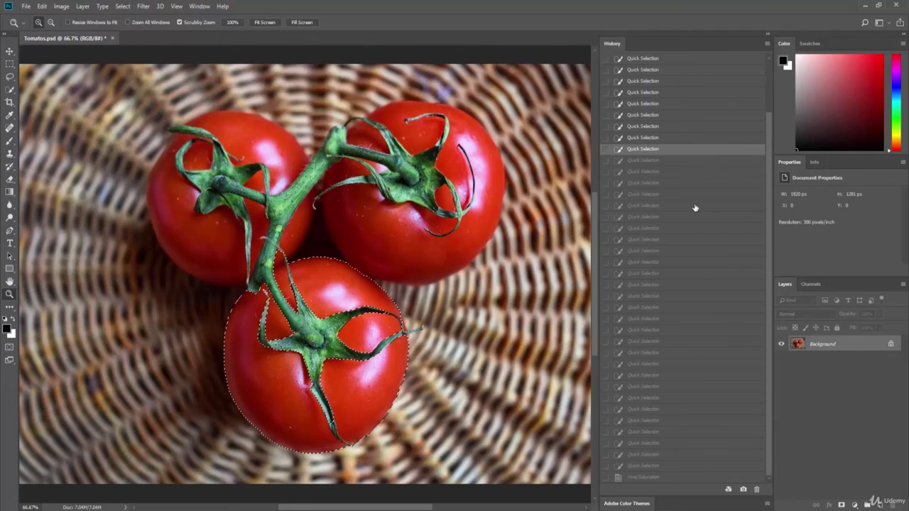
left_click(695, 205)
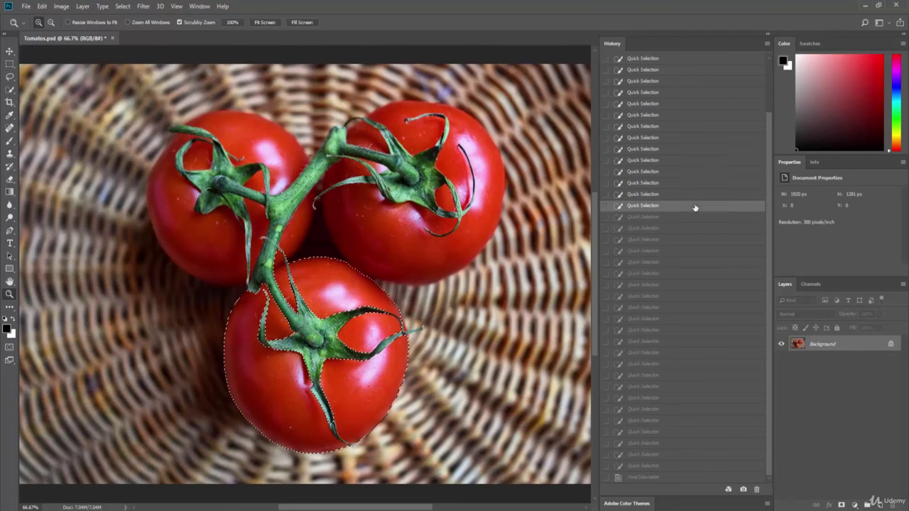
left_click(693, 262)
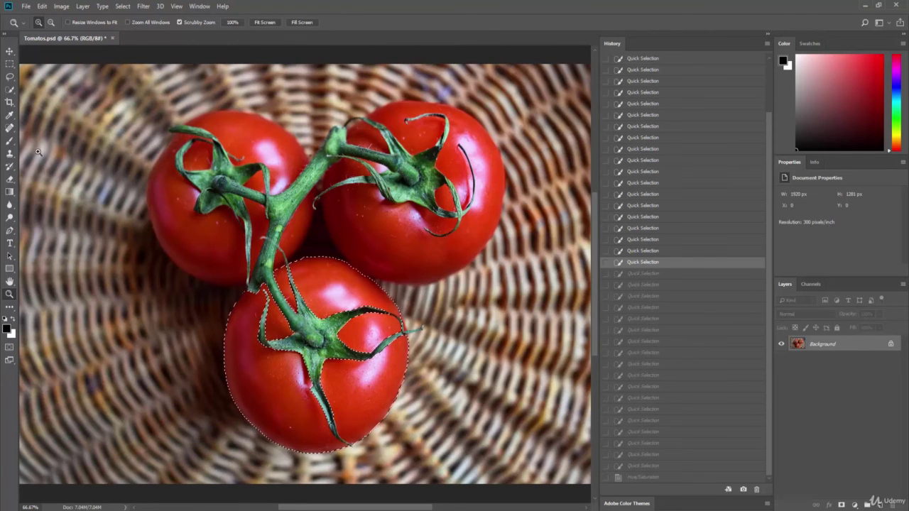
left_click(10, 63)
mouse_move(103, 105)
left_mouse_down()
mouse_move(203, 142)
mouse_move(193, 159)
left_mouse_up()
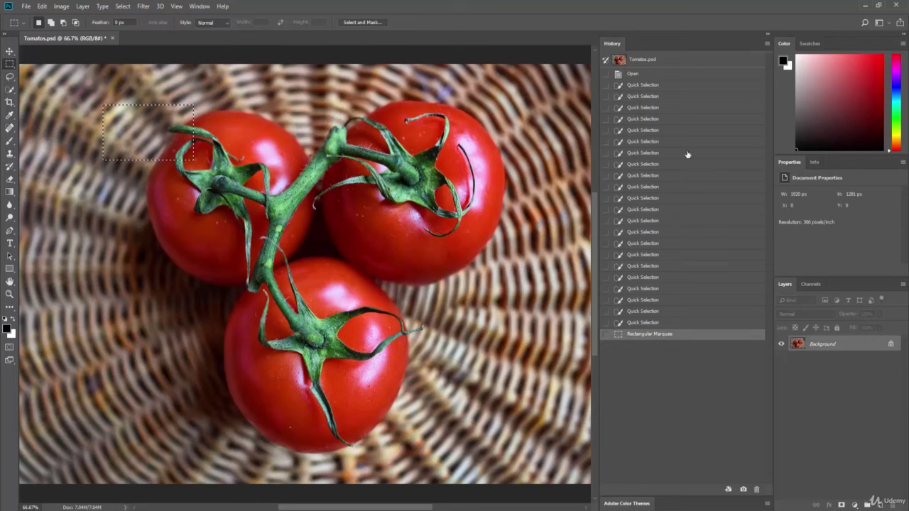
Step: Clear the recorded history states and deselect the rectangular marquee
left_click(767, 43)
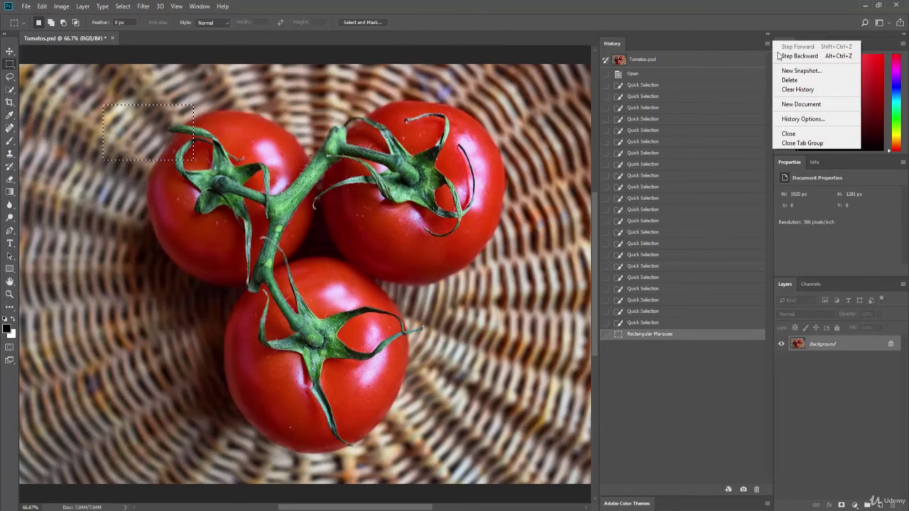
left_click(810, 90)
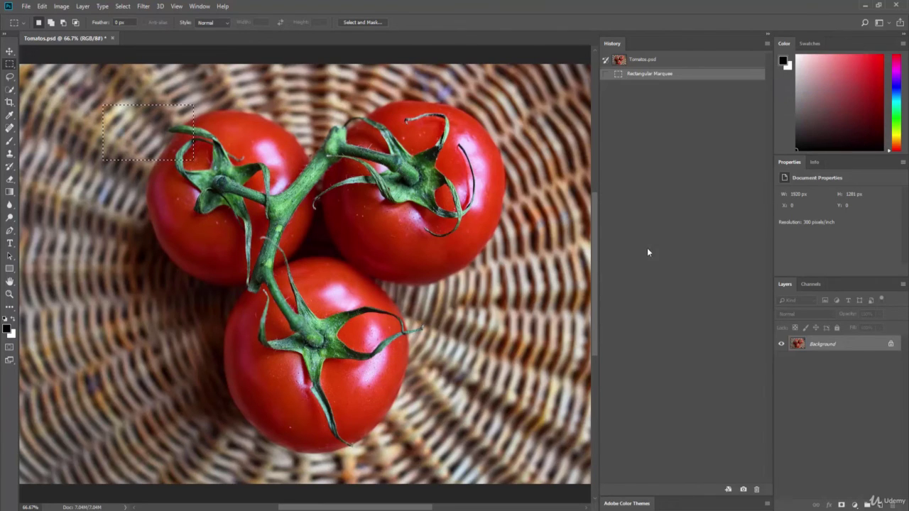
scroll(701, 168, "up", 4)
scroll(647, 201, "down", 7)
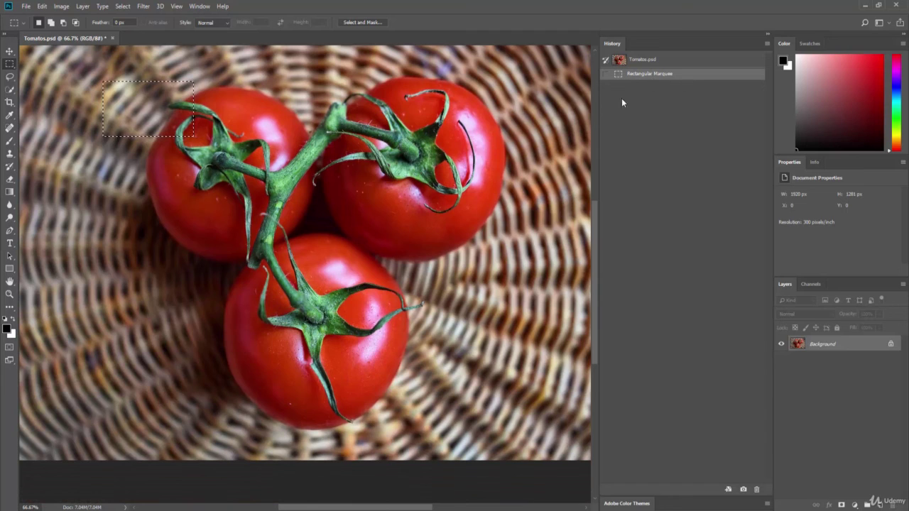
scroll(308, 265, "up", 2)
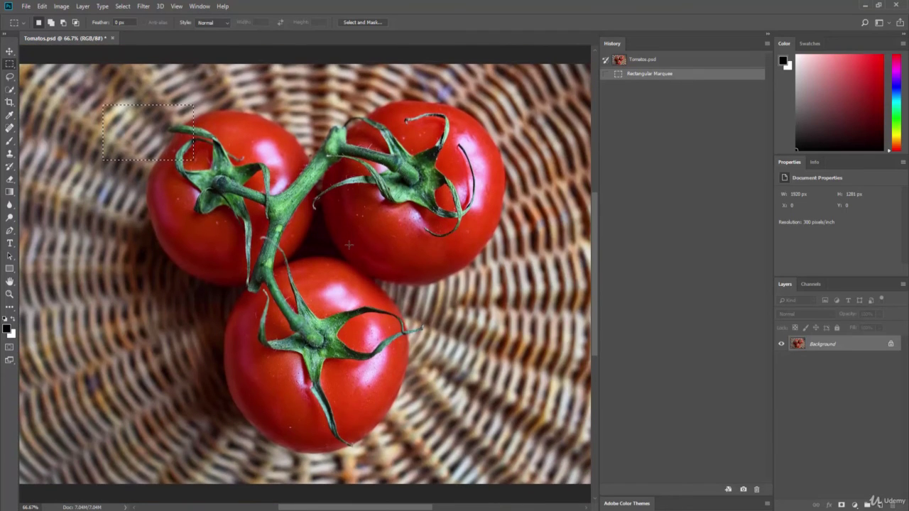
key("ctrl+d")
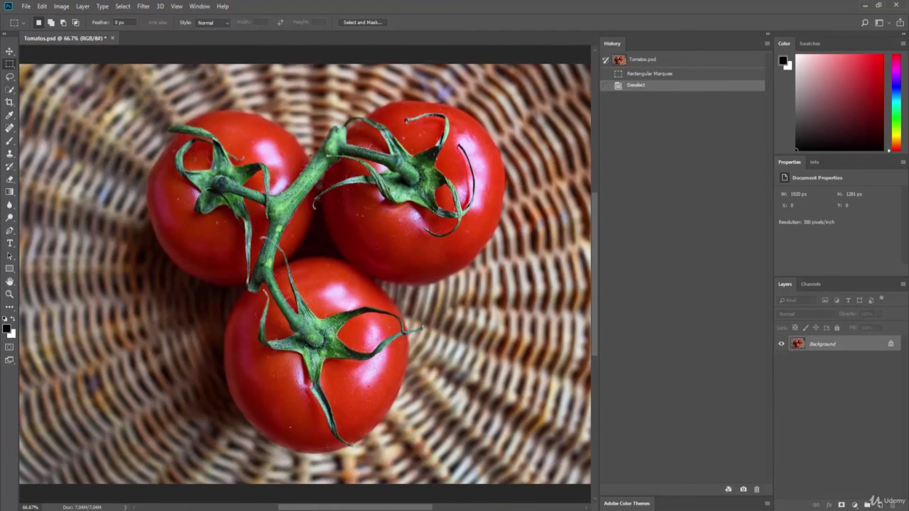
Step: Paint four loose black brush strokes across the tomatoes and the basket background
left_click(10, 140)
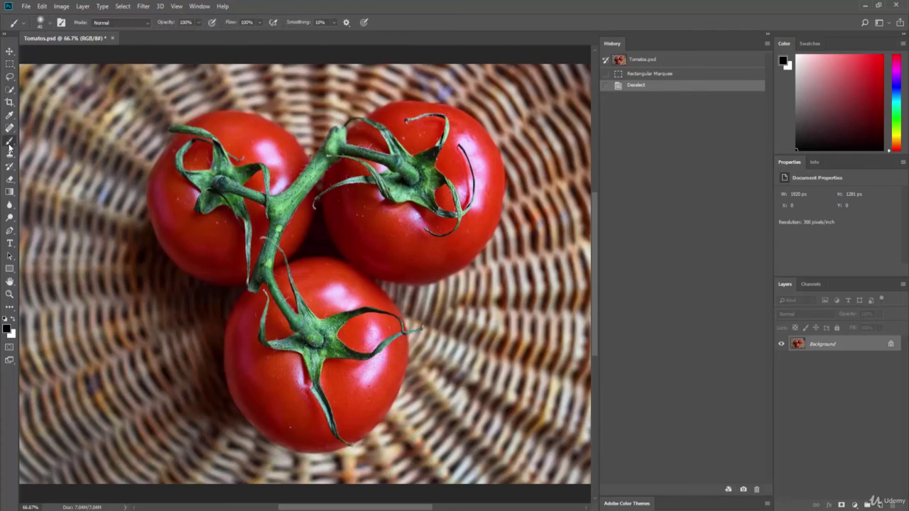
mouse_move(145, 148)
left_mouse_down()
mouse_move(175, 169)
mouse_move(245, 204)
left_mouse_up()
left_click_drag(325, 228, 387, 307)
mouse_move(285, 319)
left_mouse_down()
mouse_move(231, 306)
mouse_move(211, 315)
mouse_move(181, 312)
left_mouse_up()
left_click_drag(131, 235, 169, 348)
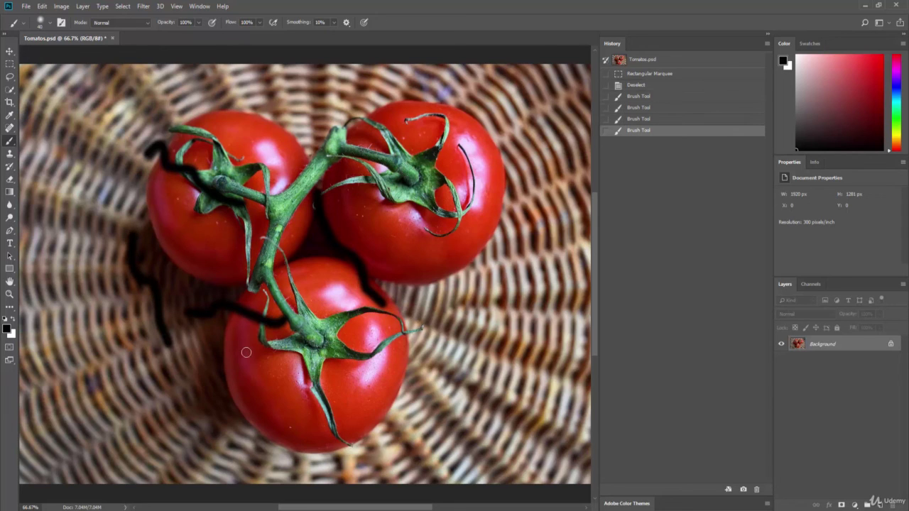
Step: Step backward through the last three brush strokes, and step forward again to restore them
key("ctrl+alt+z")
key("ctrl+alt+z")
key("ctrl+alt+z")
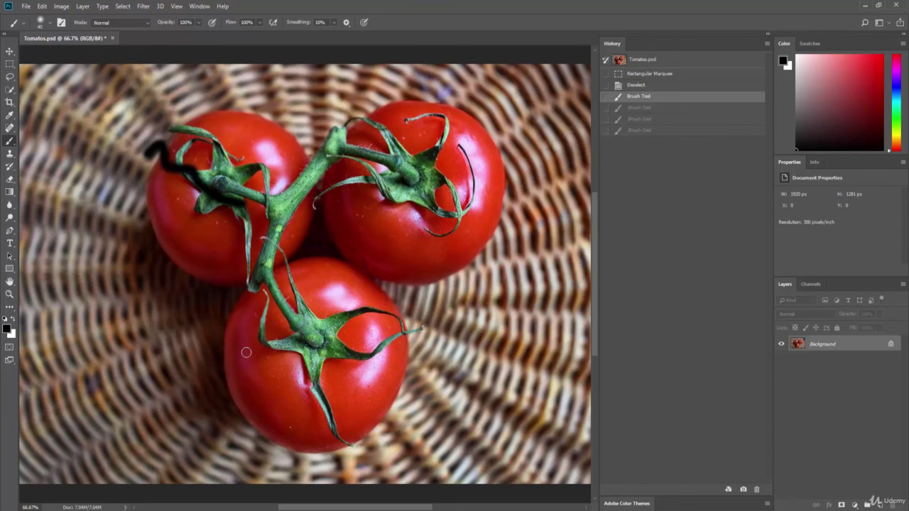
key("ctrl+shift+z")
key("ctrl+shift+z")
key("ctrl+shift+z")
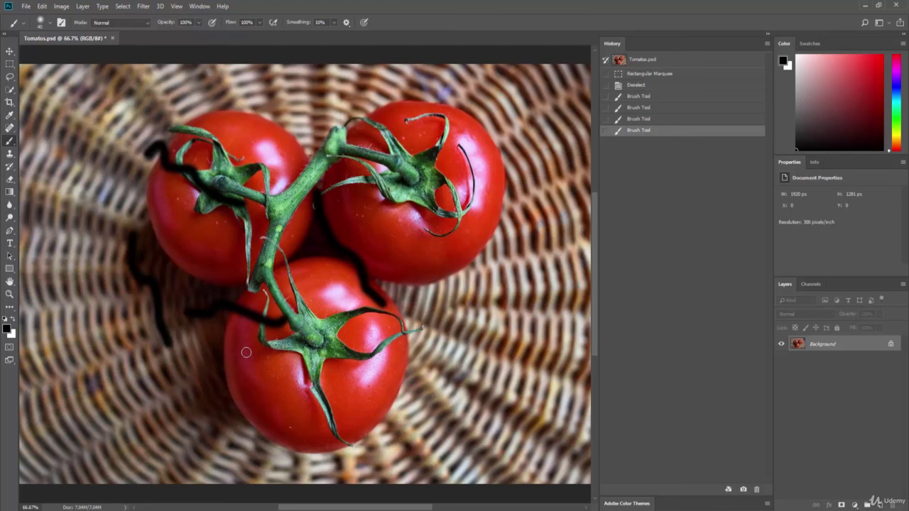
Step: Step backward past all four brush strokes to the Rectangular Marquee state and deselect the marquee
key("ctrl+alt+z")
key("ctrl+alt+z")
key("ctrl+alt+z")
key("ctrl+alt+z")
key("ctrl+alt+z")
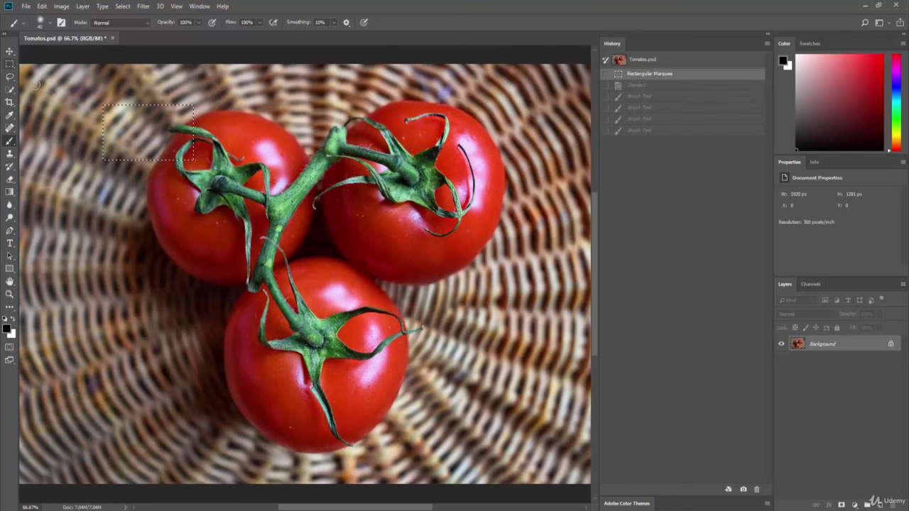
key("ctrl+d")
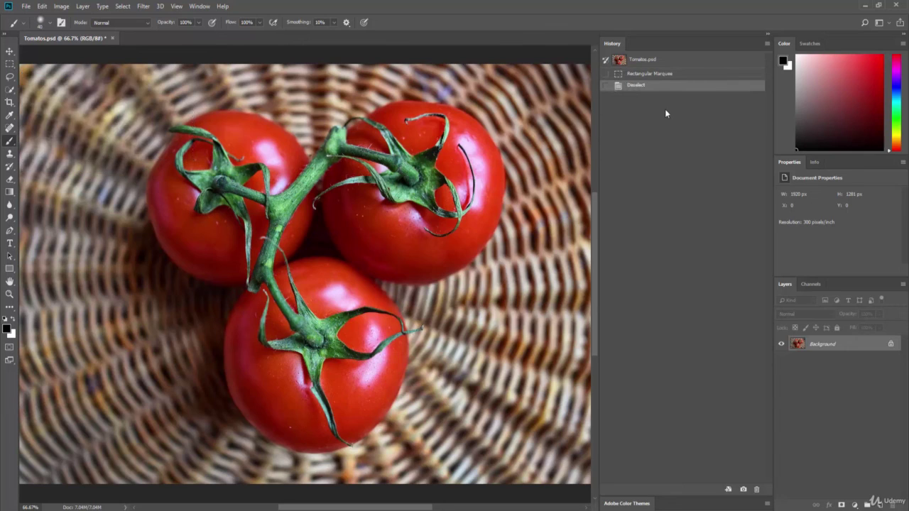